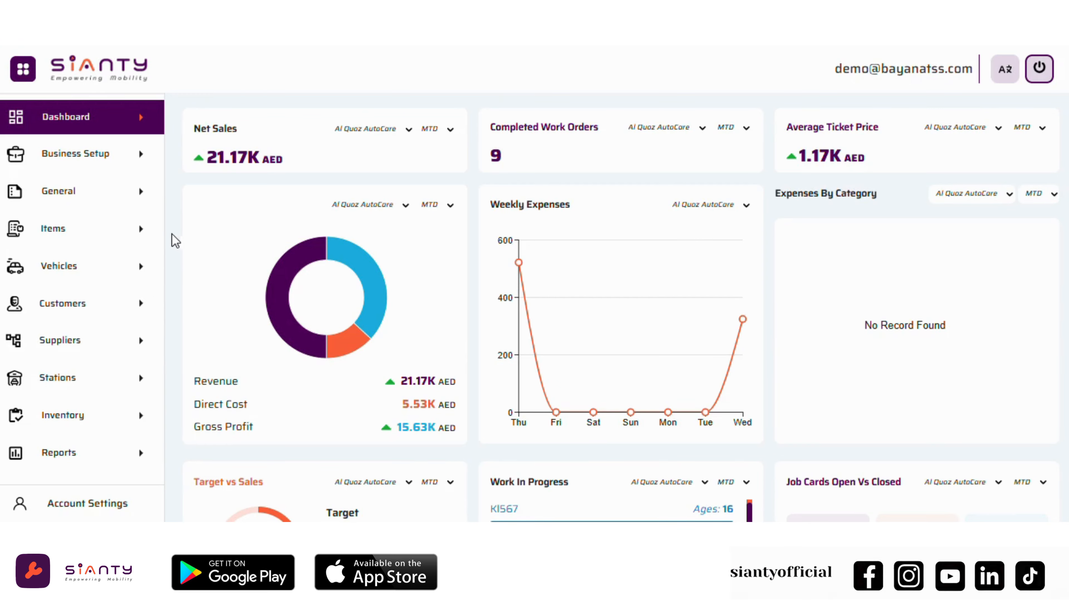
Step: Open the Parts list under Items and start creating a new part
left_click(151, 230)
mouse_move(142, 235)
left_click(196, 230)
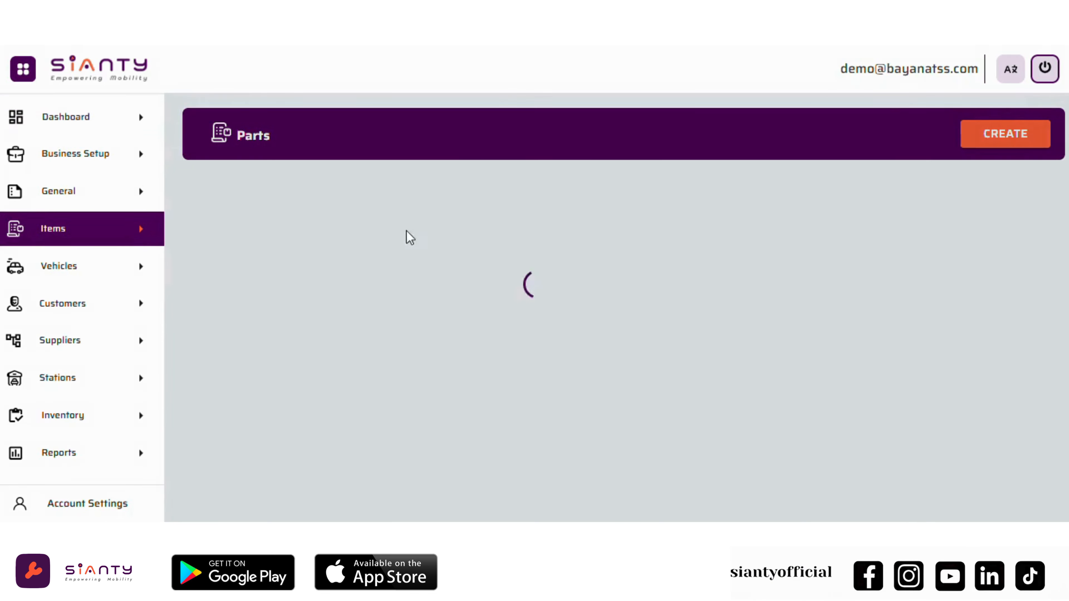
left_click(1010, 186)
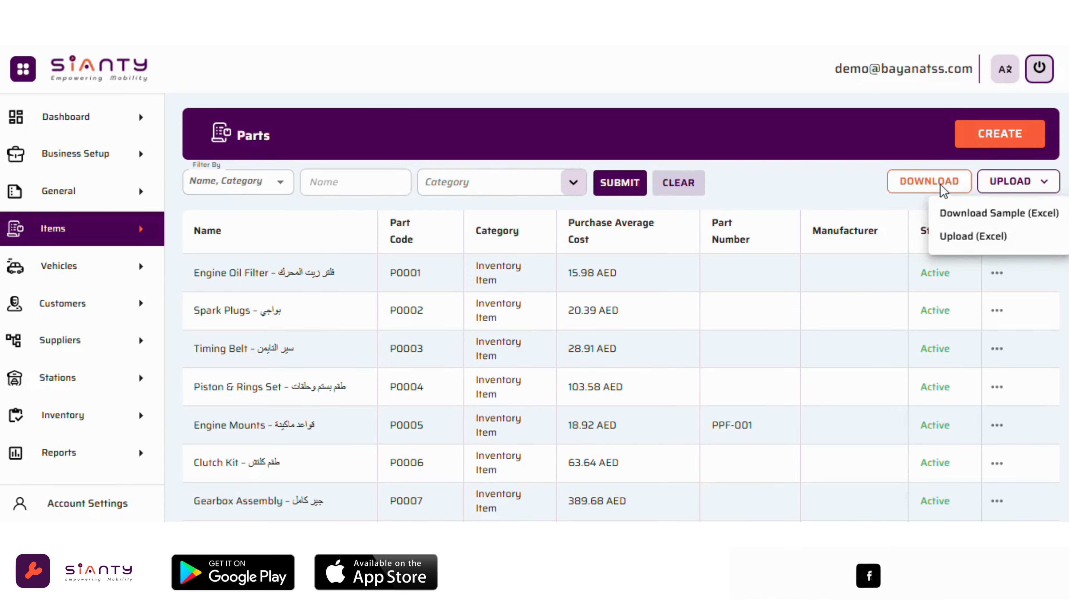
left_click(990, 147)
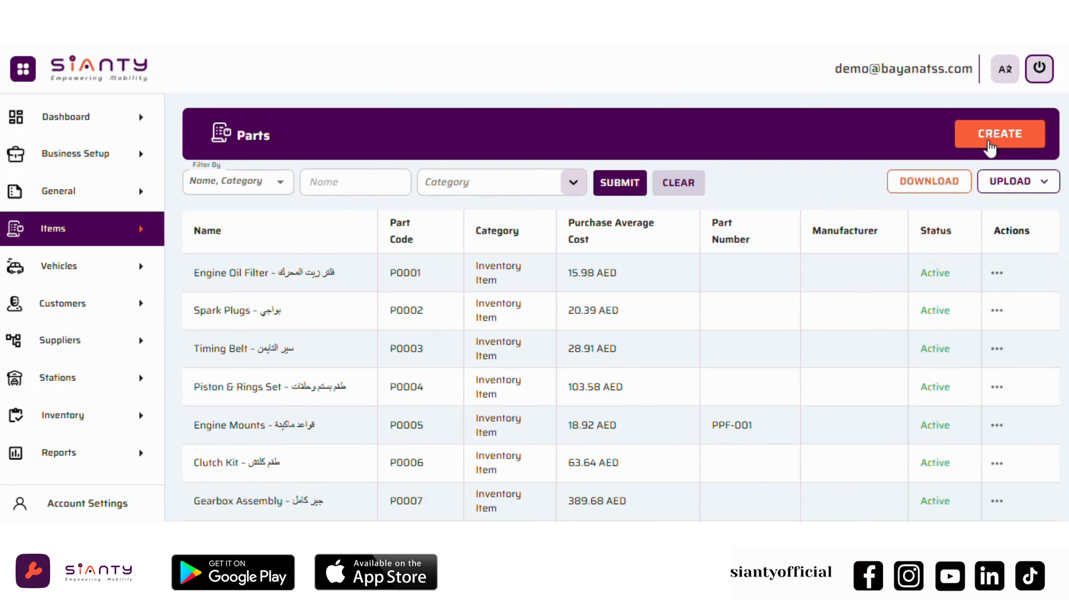
left_click(990, 147)
Step: Set the new part's category to Inventory Item and its part code to Y61B
left_click(372, 236)
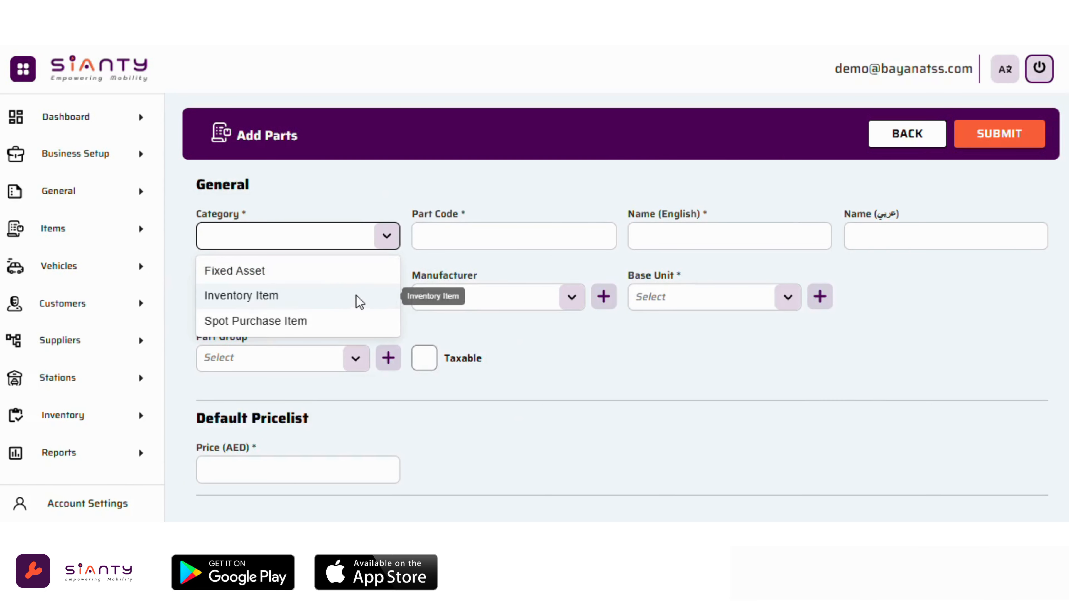
left_click(314, 300)
left_click(468, 237)
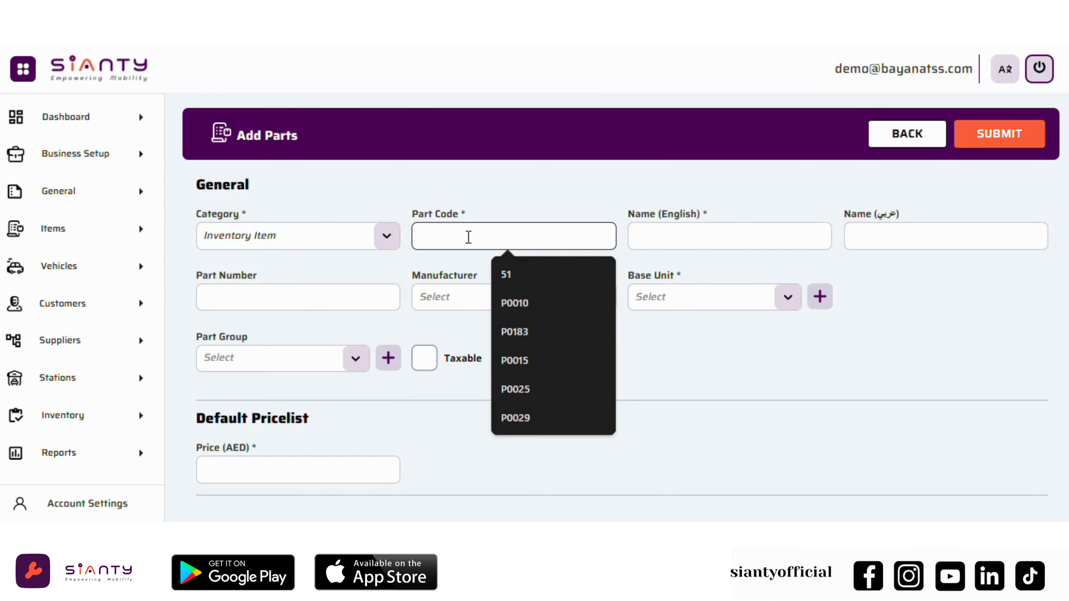
type("Y61B")
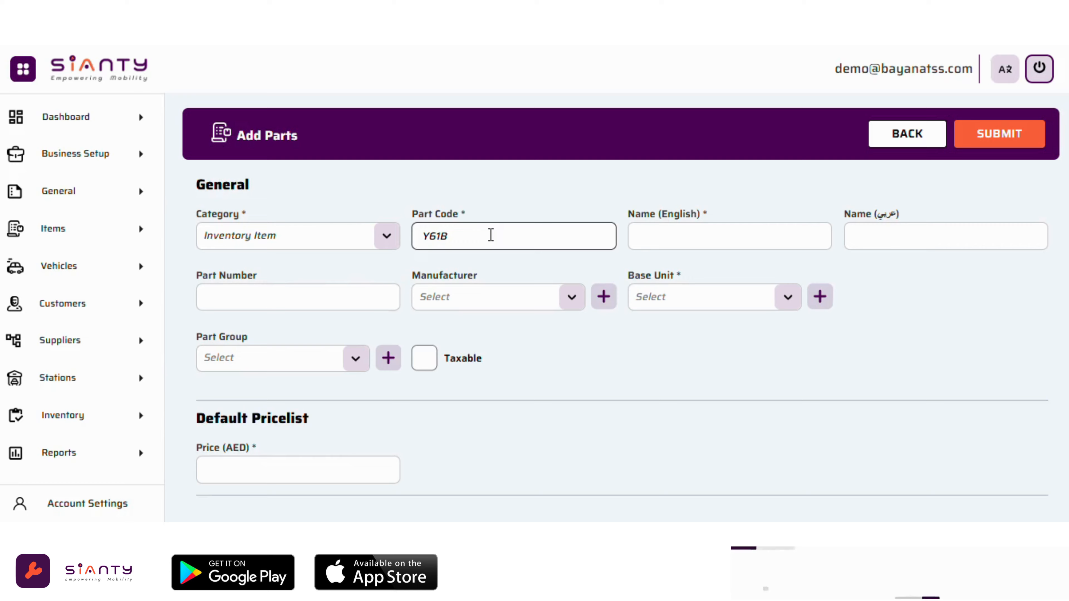
Step: Enter Oil Filter as the part's English name
left_click(715, 241)
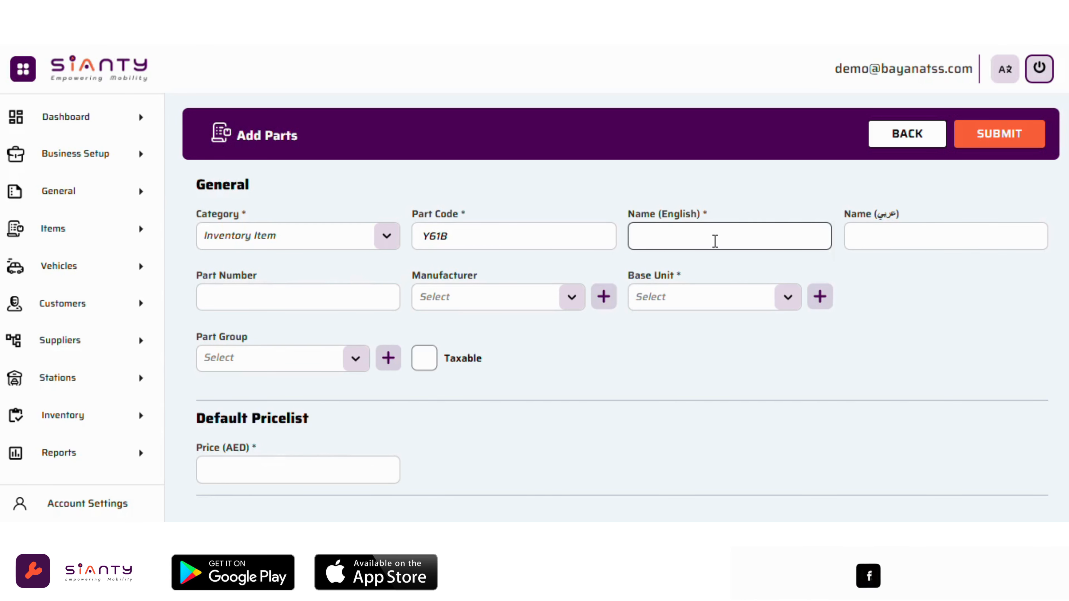
type("S")
key("BackSpace")
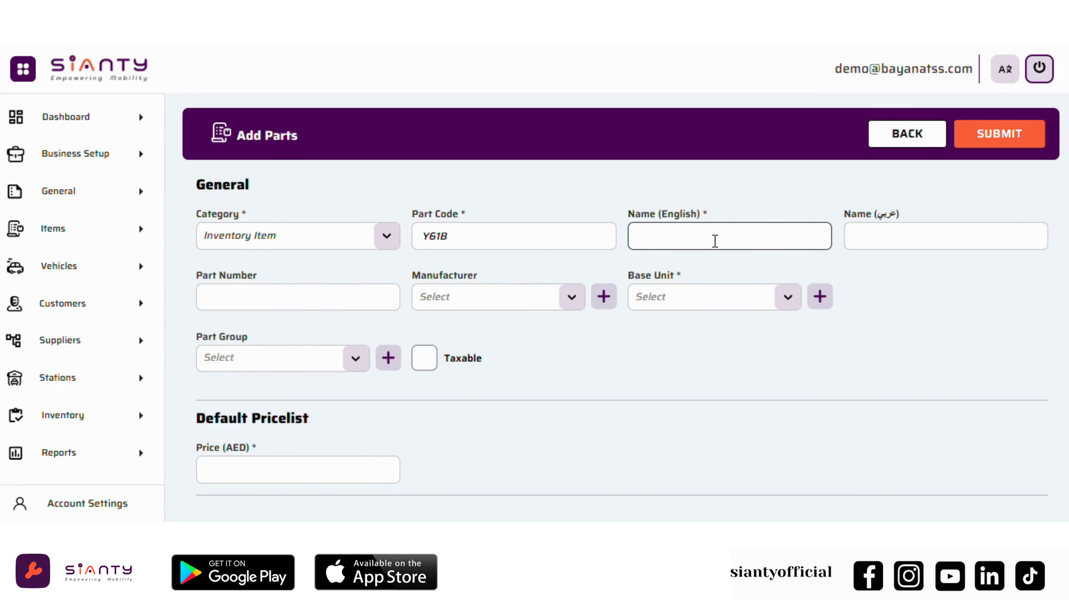
type("Oil Filter")
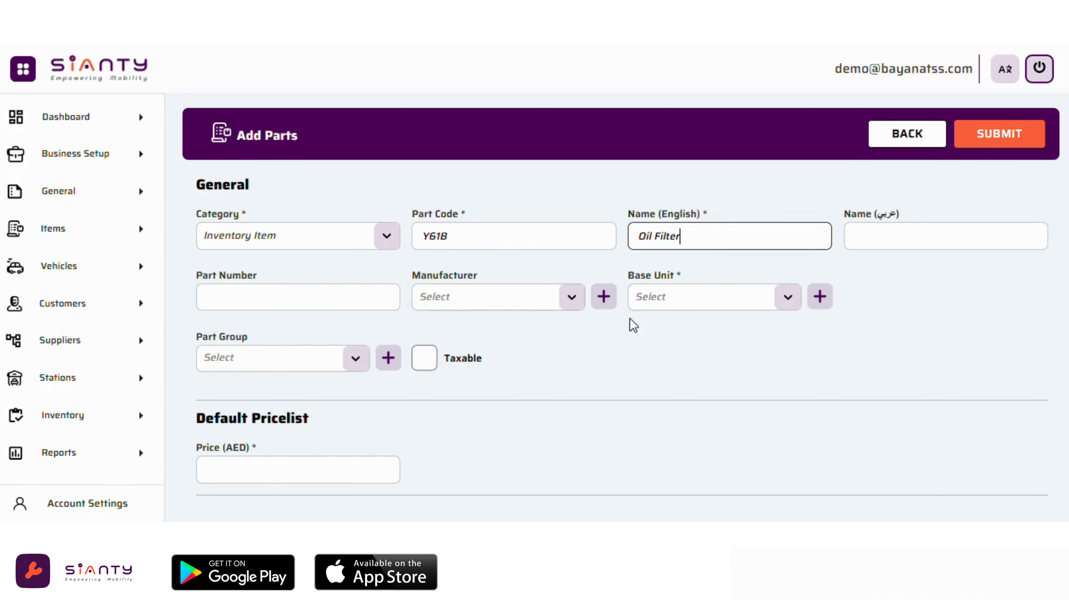
Step: Set the part's base unit to Piece and its default price to 80 AED
left_click(674, 297)
left_click(666, 343)
scroll(647, 342, "down", 4)
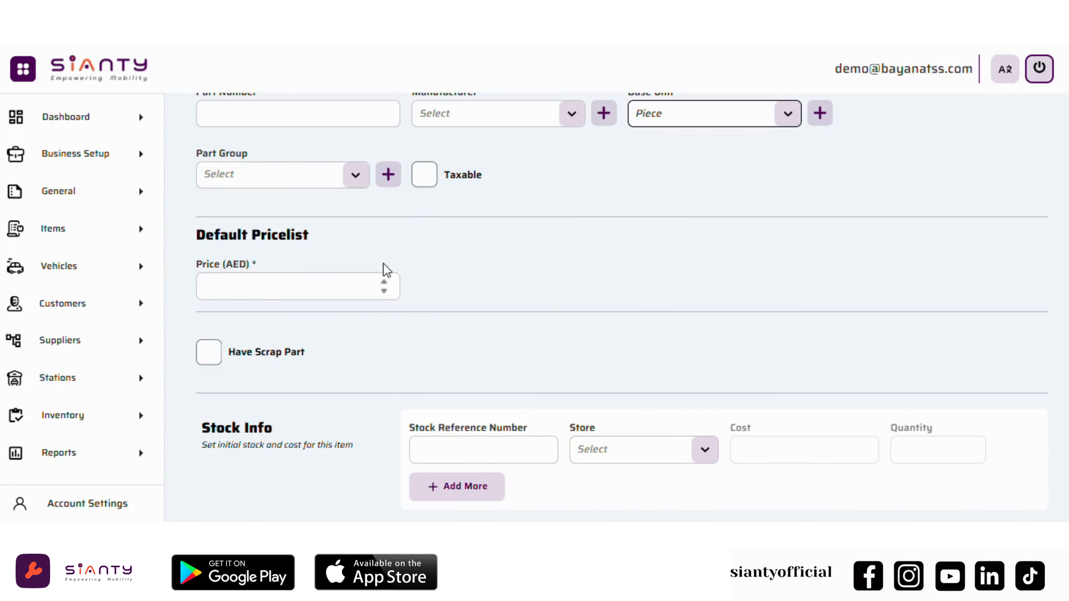
left_click(362, 289)
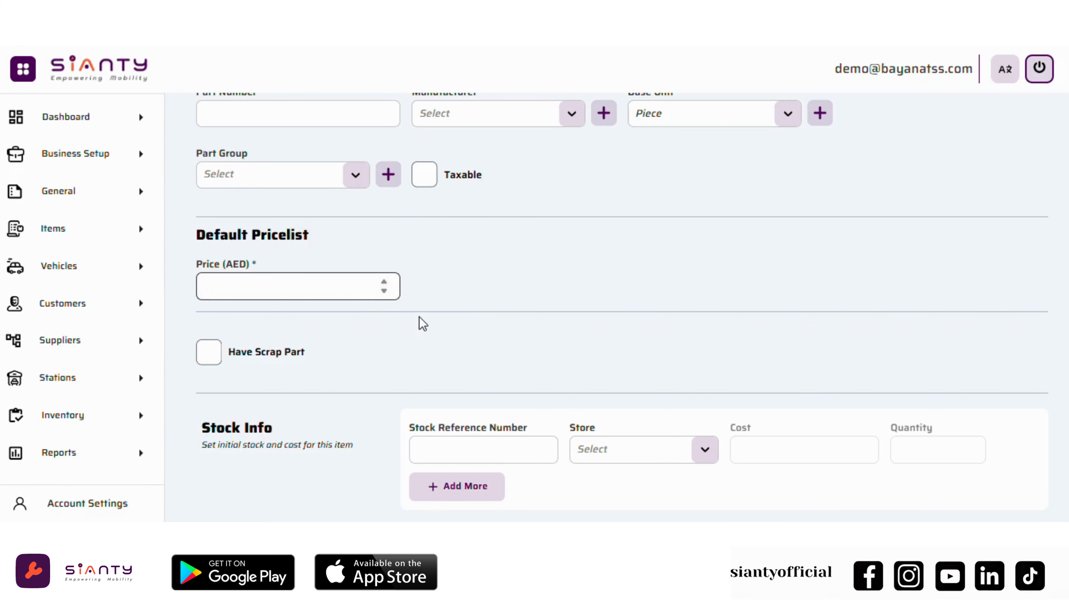
type("80")
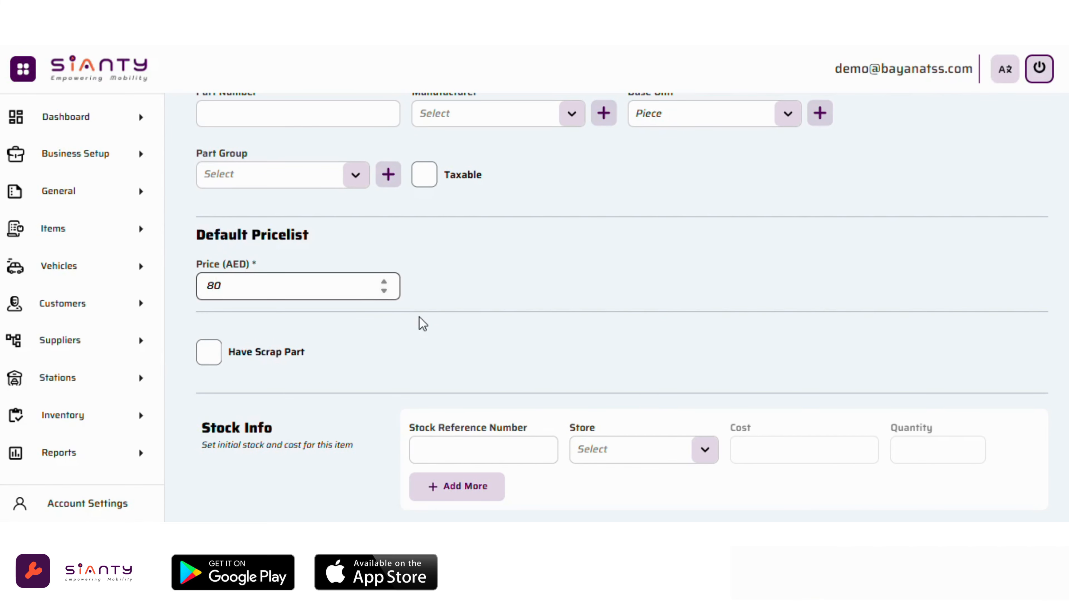
Step: Fill in the part's initial stock for Store_ST-01 with a cost of 15 and a quantity of 40
scroll(421, 322, "down", 3)
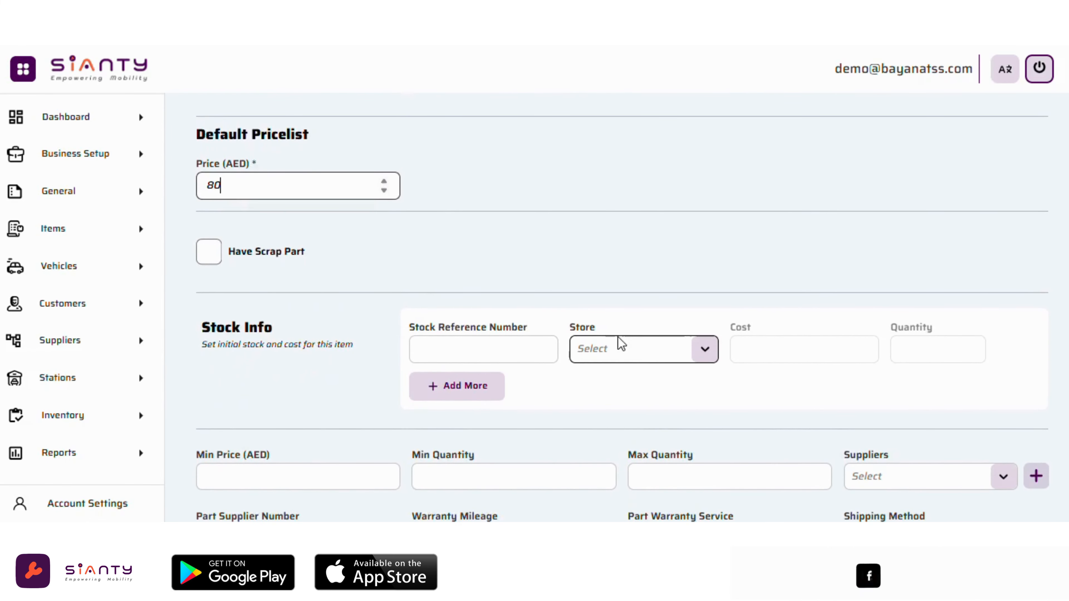
left_click(624, 358)
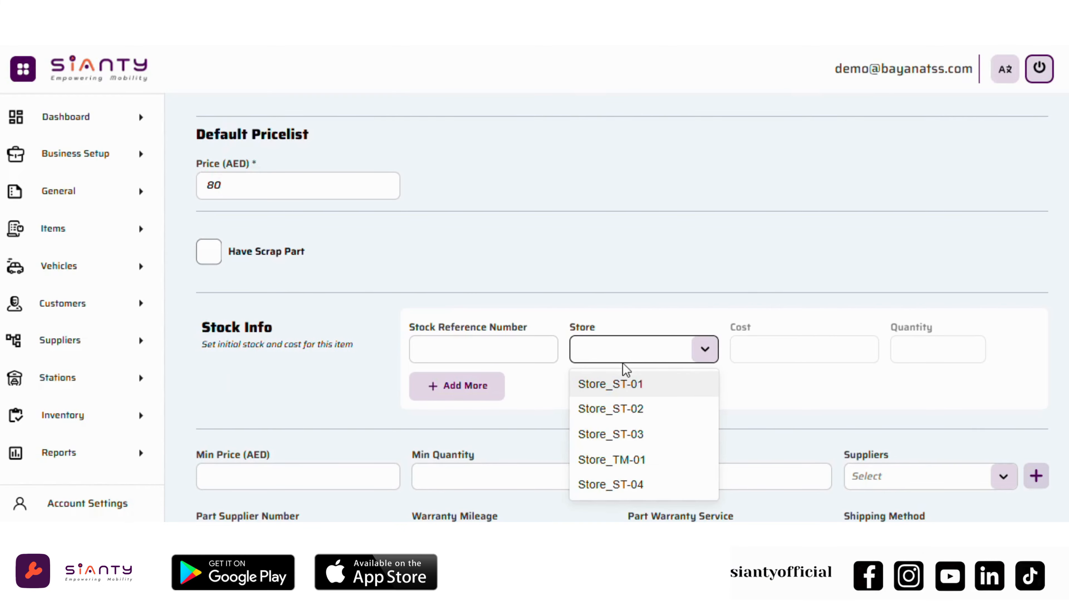
left_click(605, 386)
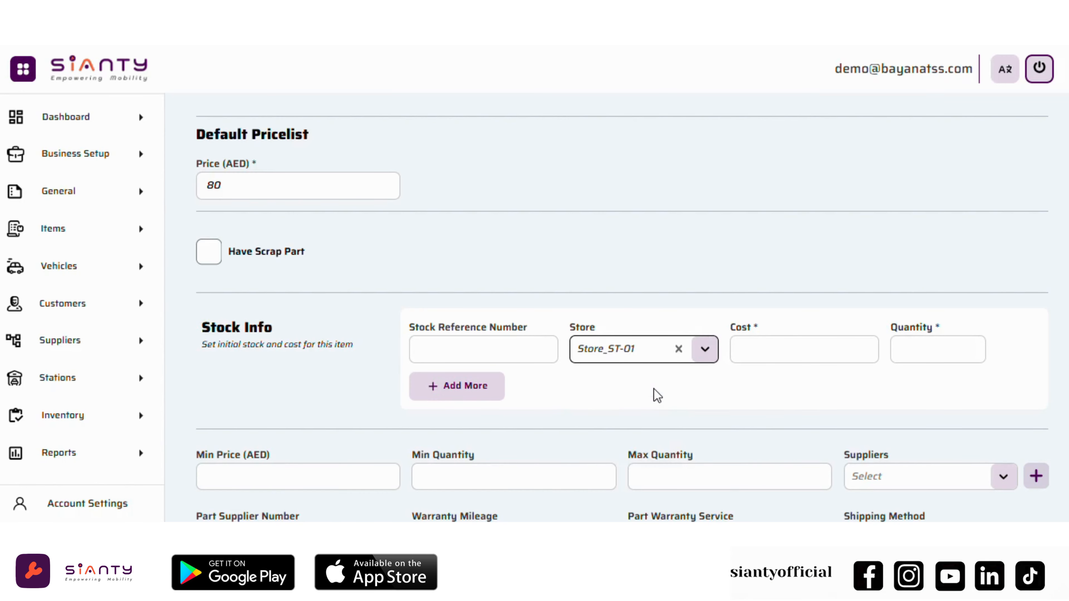
scroll(657, 396, "down", 2)
left_click(773, 282)
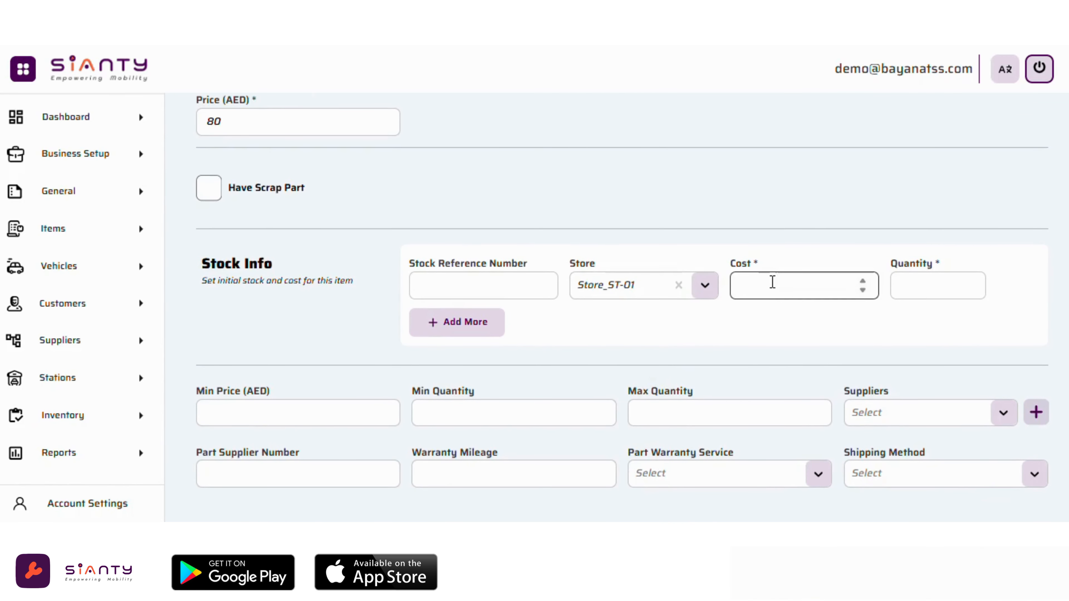
type("15")
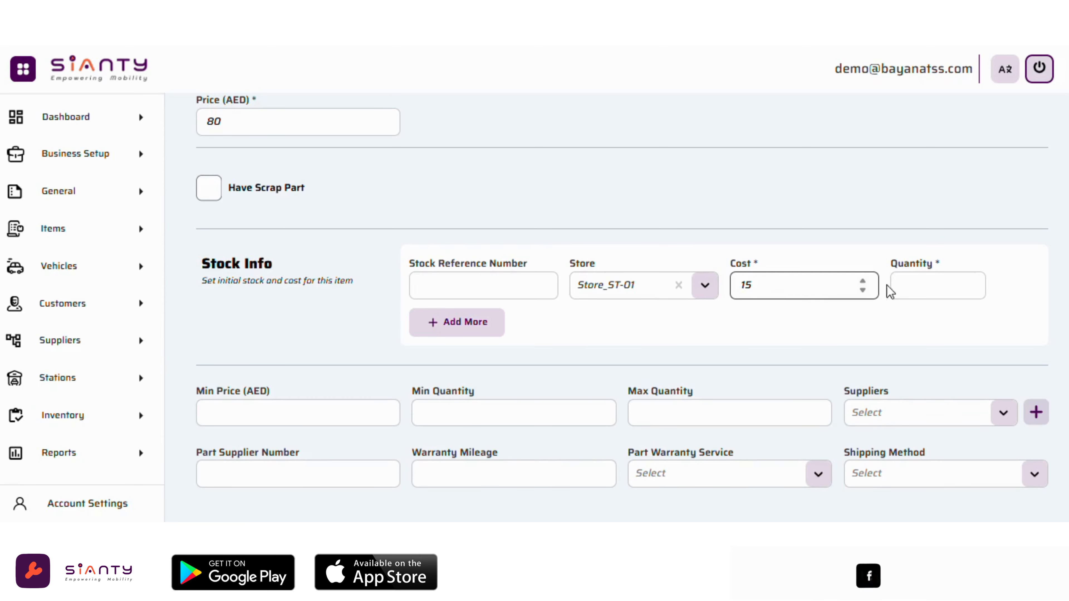
left_click(915, 285)
type("40")
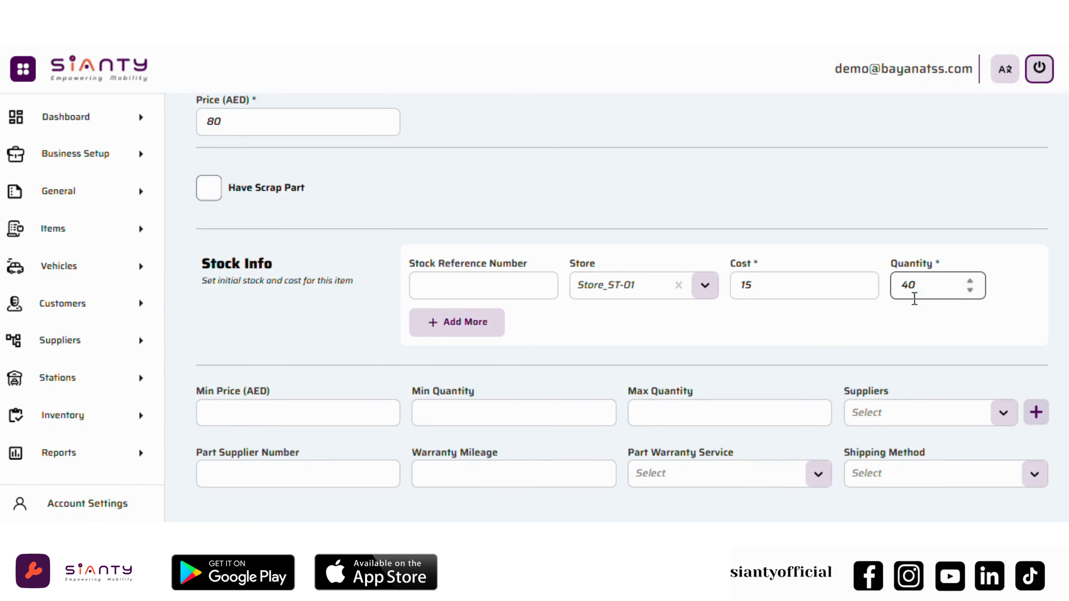
Step: Assign Gulf Auto Parts Trading LLC as the part's supplier and submit the new part
left_click(915, 415)
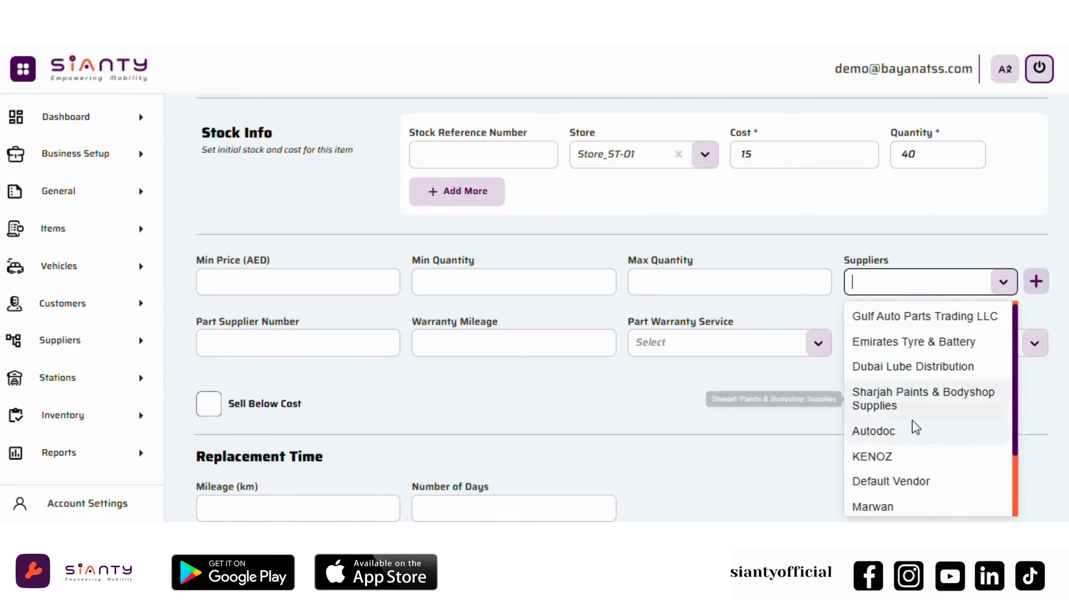
left_click(909, 316)
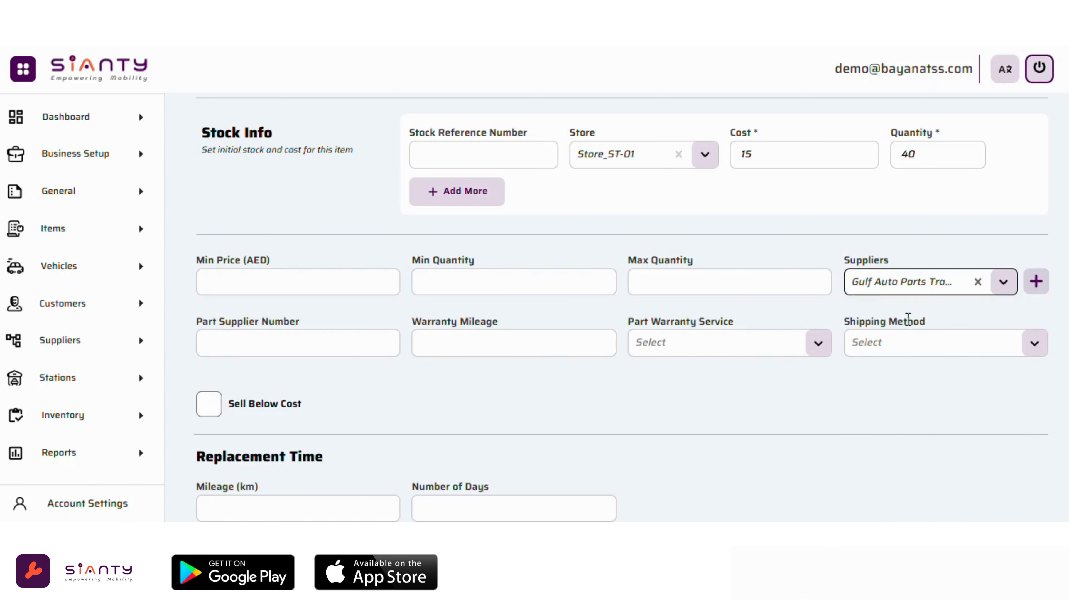
scroll(807, 416, "down", 1)
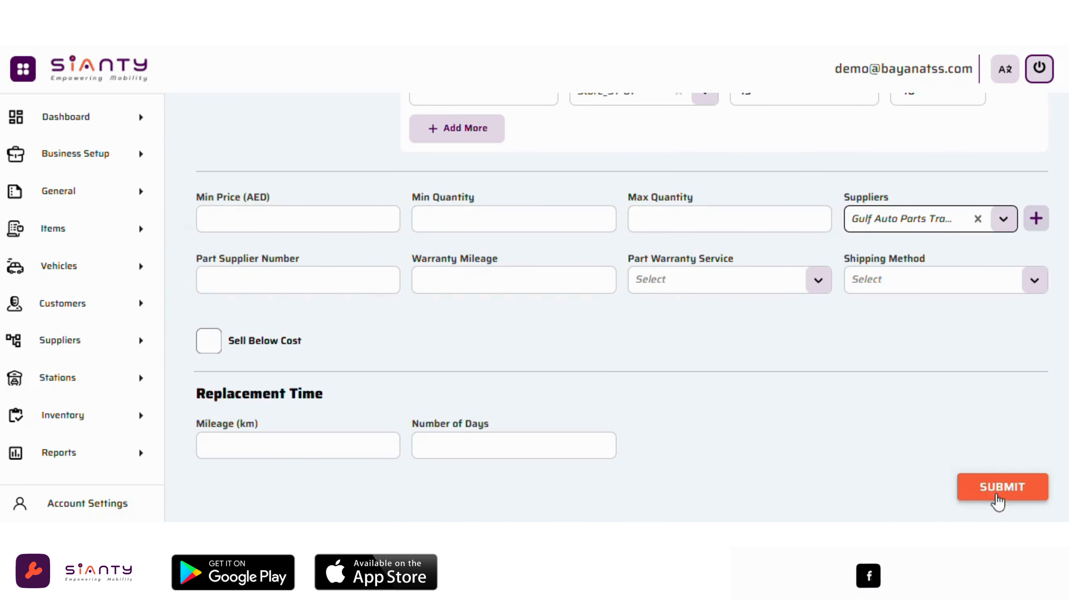
left_click(967, 499)
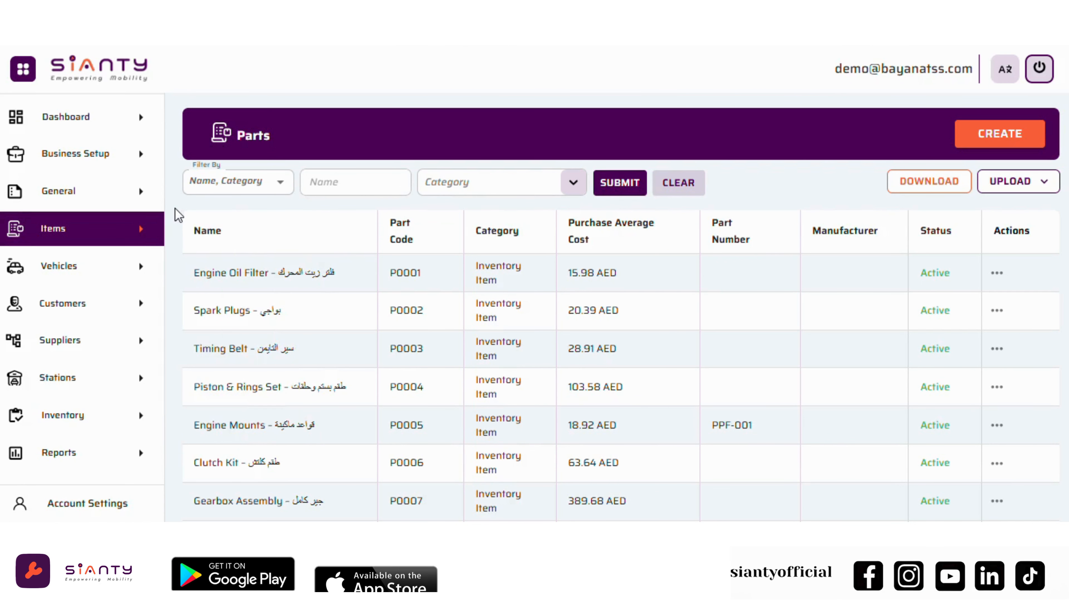
Step: Create a new purchase order with Dubai Lube Distribution as the supplier
mouse_move(141, 342)
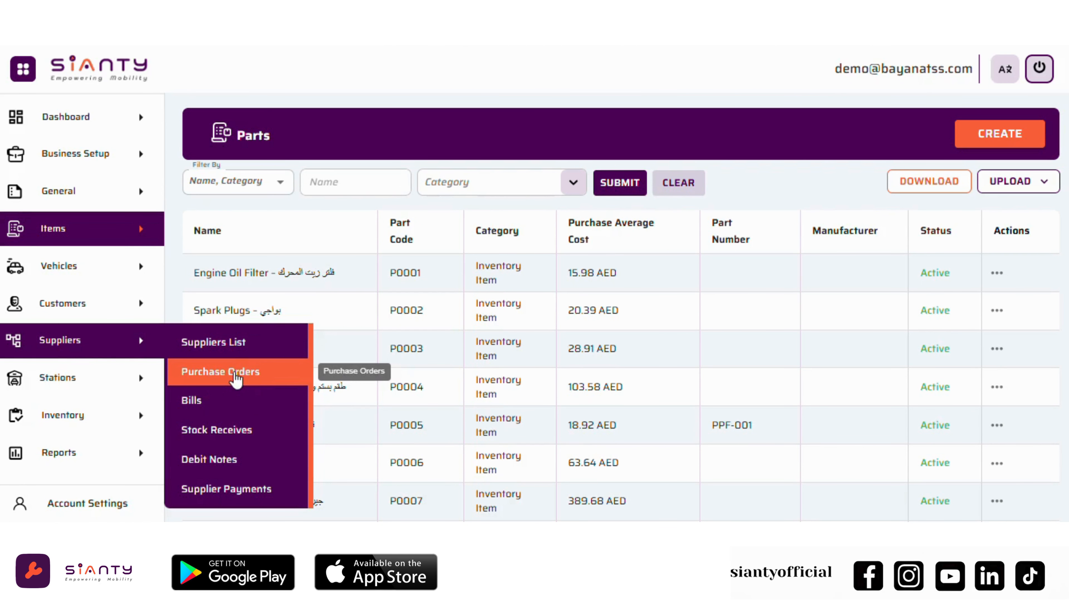
left_click(236, 378)
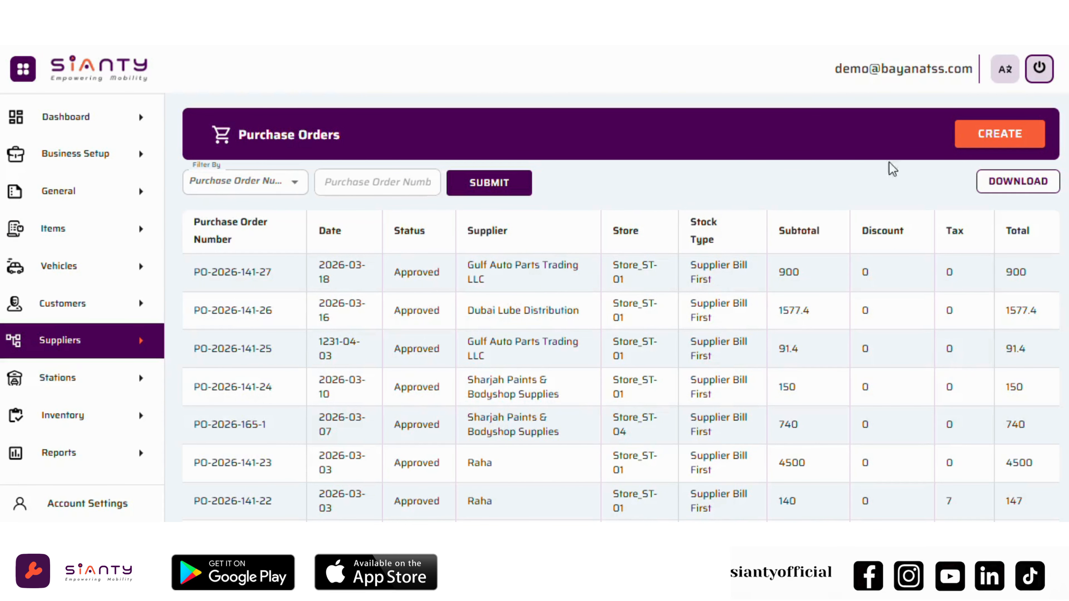
left_click(987, 135)
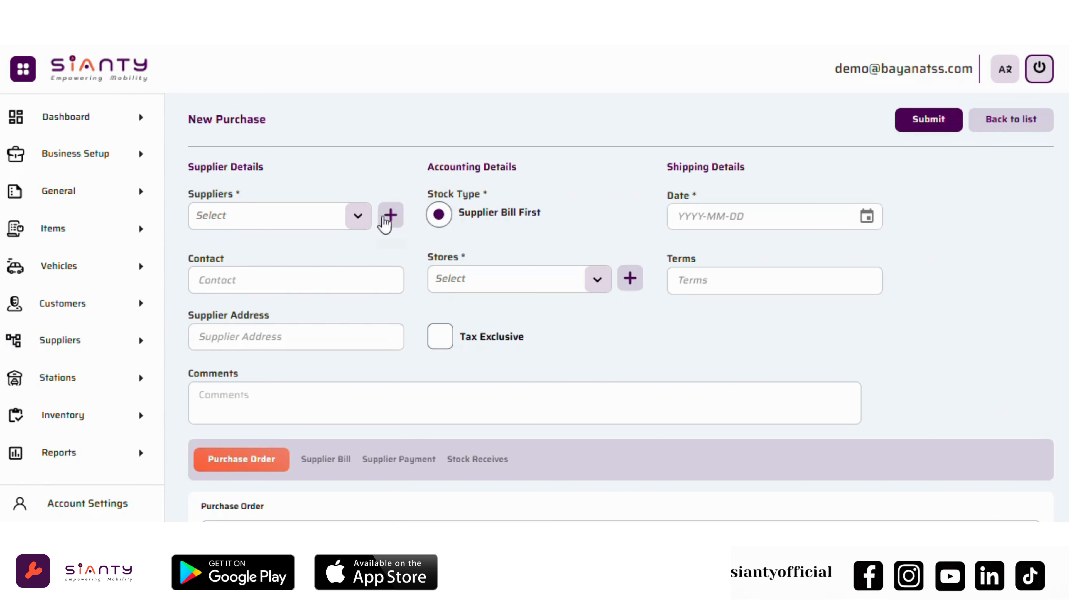
left_click(358, 215)
left_click(352, 299)
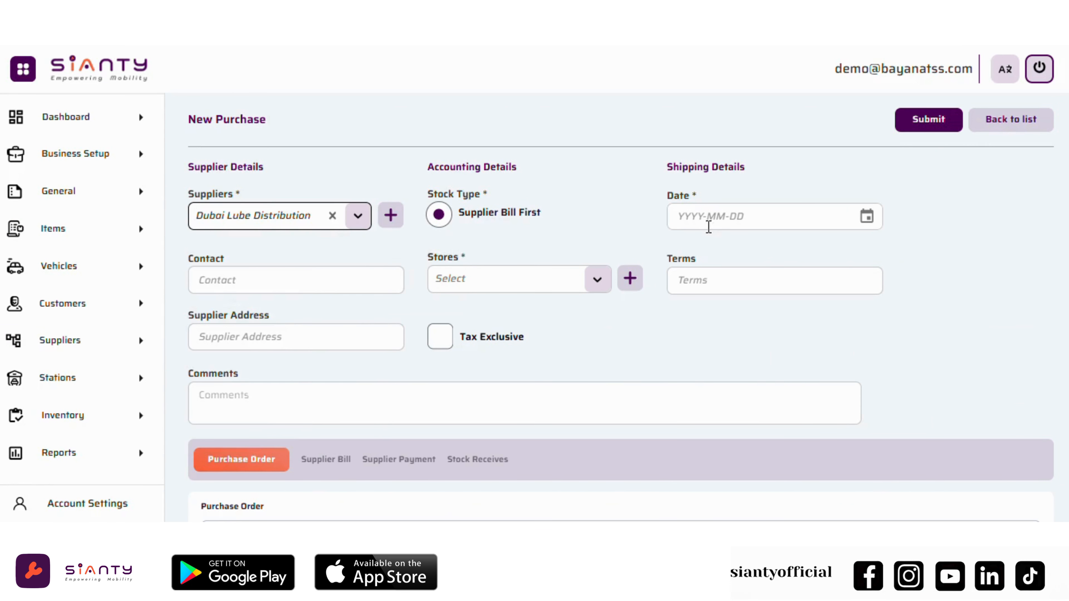
Step: Set the purchase order date to 2026-03-18 and choose the first listed store
left_click(708, 226)
left_click(782, 365)
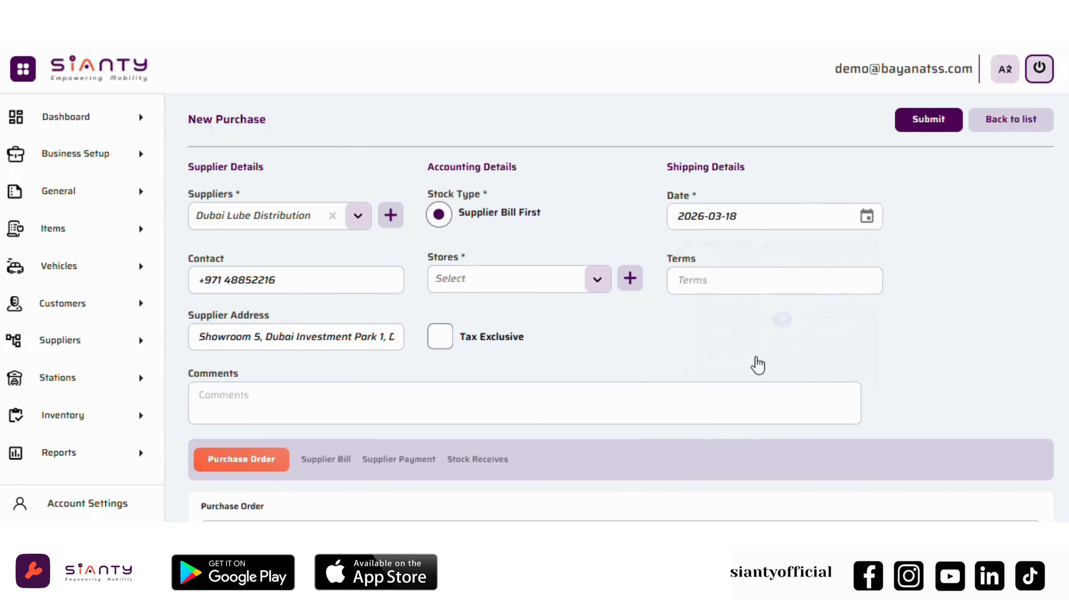
left_click(472, 283)
left_click(474, 317)
Step: Add the Oil Filter y61b part to the purchase order with a quantity of 15
scroll(495, 330, "down", 5)
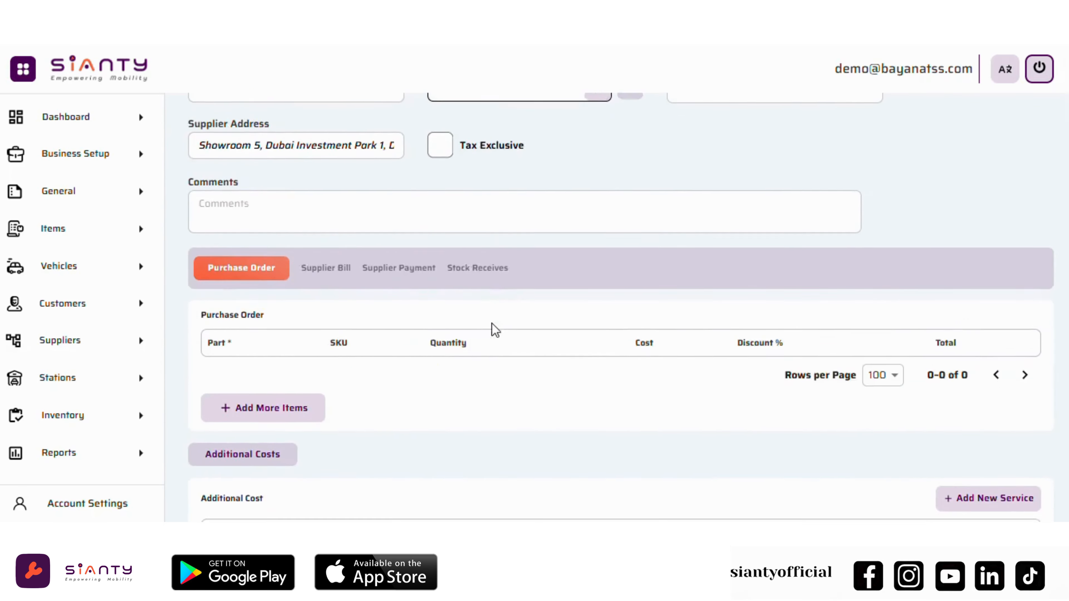
scroll(495, 331, "down", 3)
left_click(297, 281)
left_click(269, 244)
left_click(261, 395)
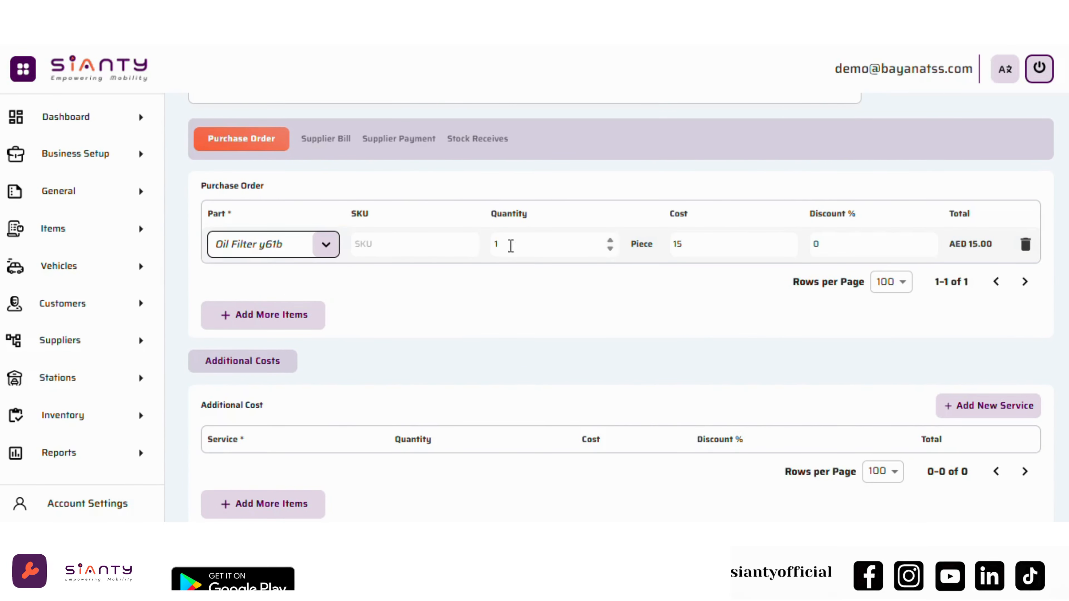
left_click_drag(540, 246, 484, 249)
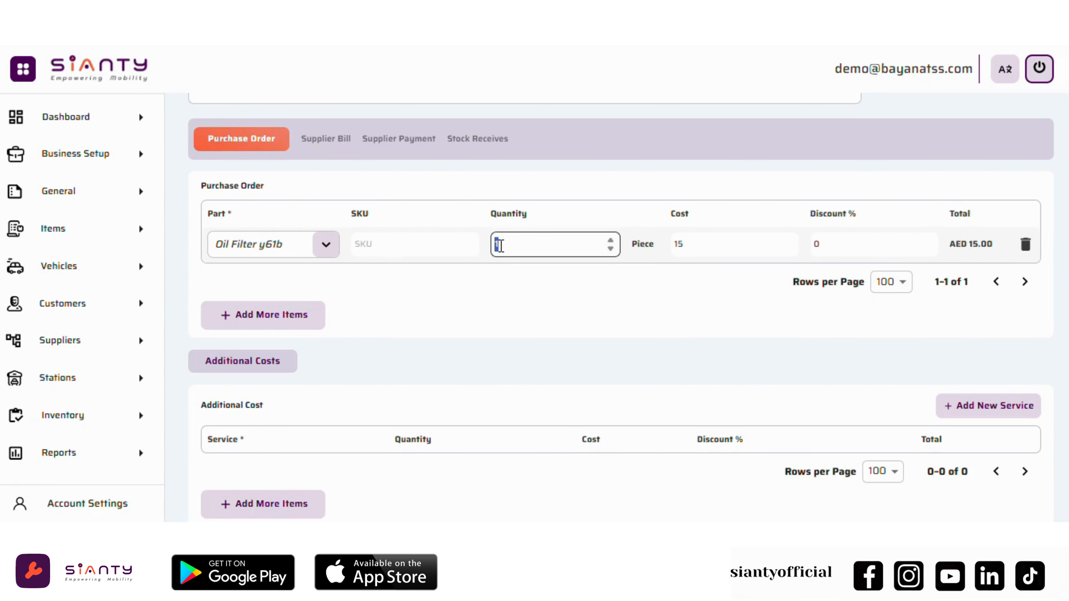
type("15")
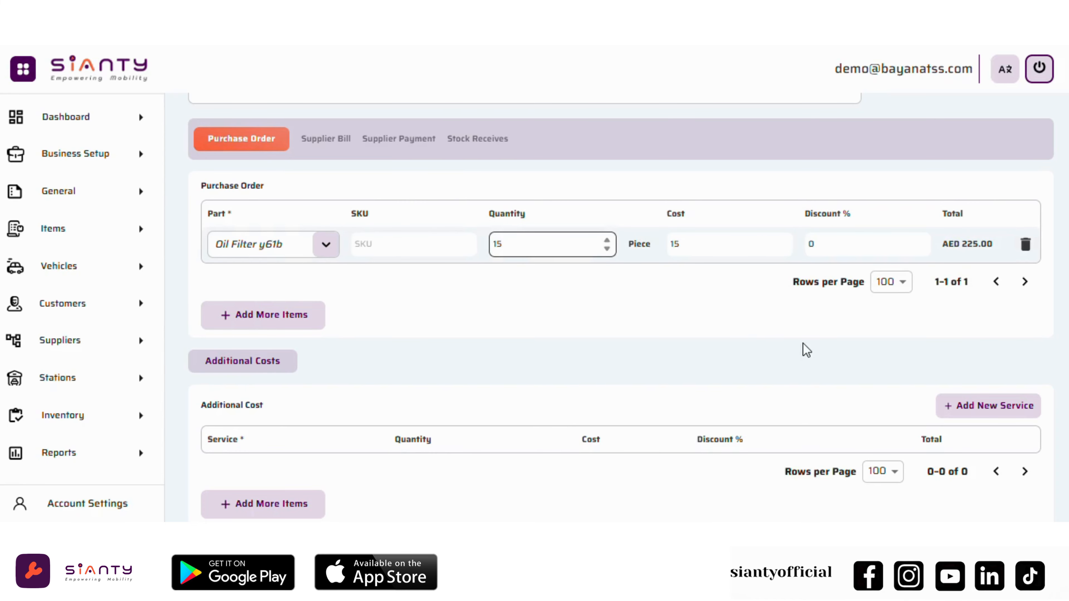
Step: Submit the purchase order and authorize it
scroll(759, 323, "down", 5)
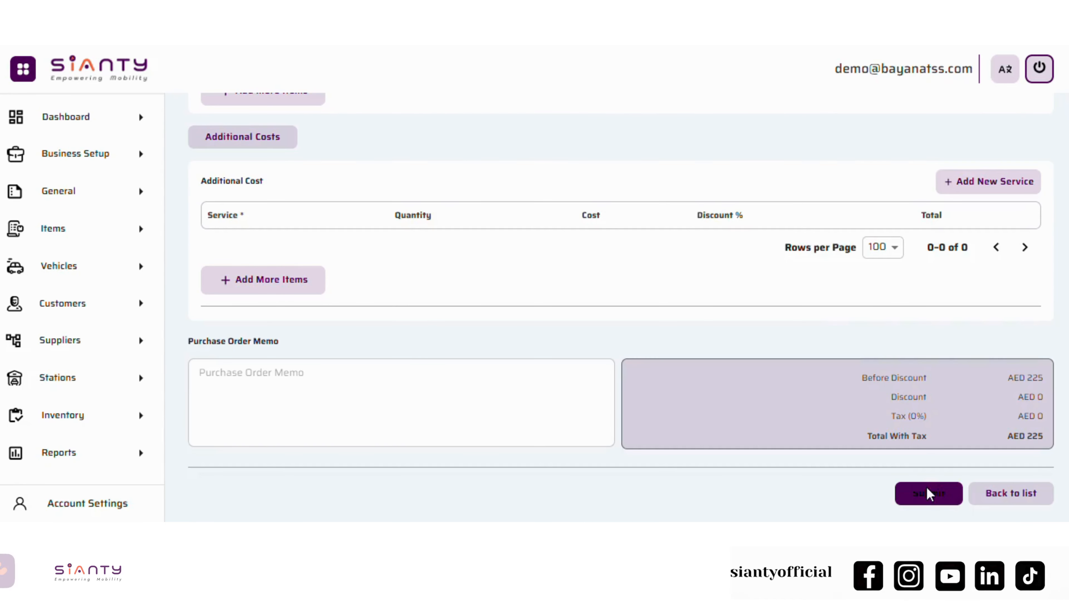
left_click(931, 495)
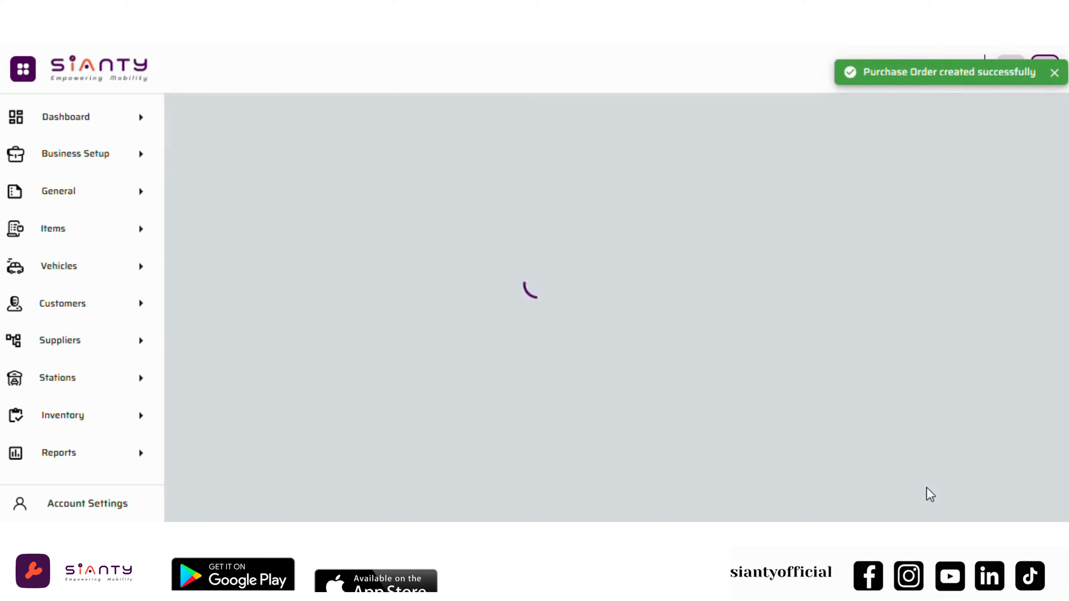
scroll(760, 420, "down", 2)
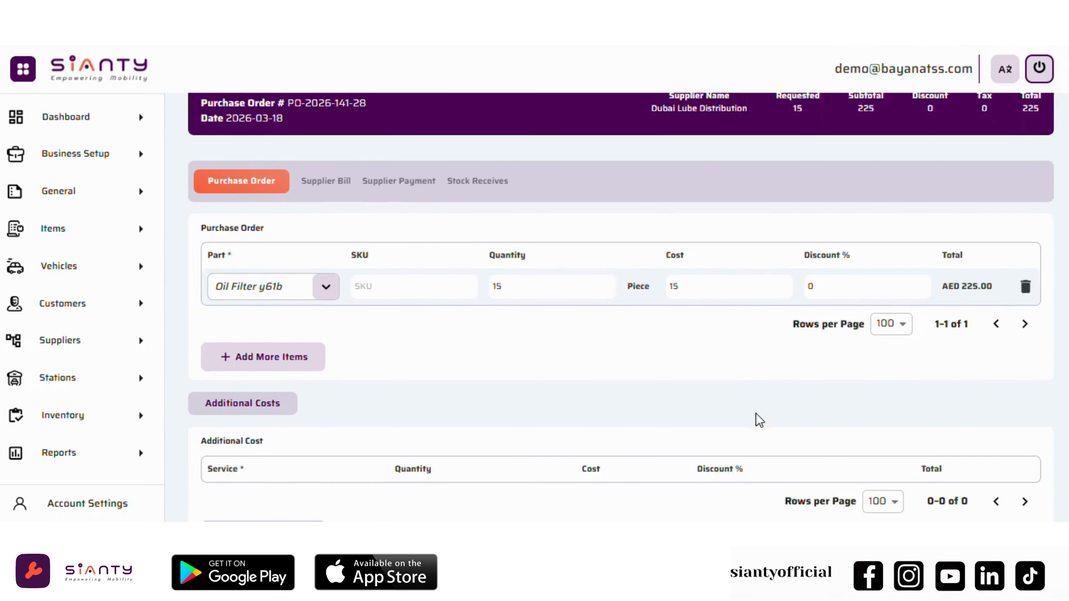
scroll(760, 420, "down", 7)
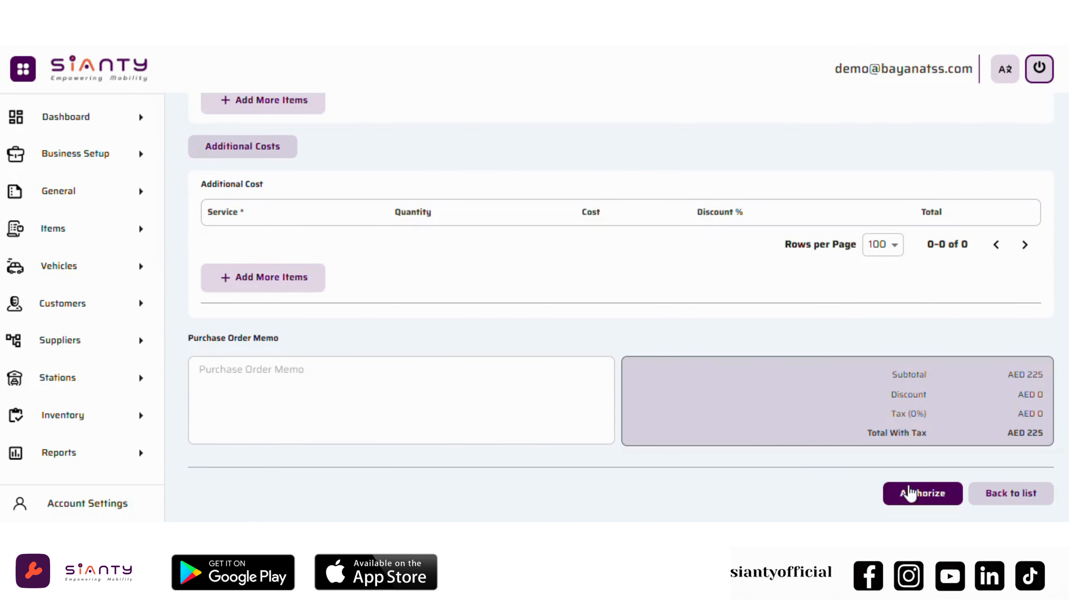
left_click(909, 493)
left_click(710, 330)
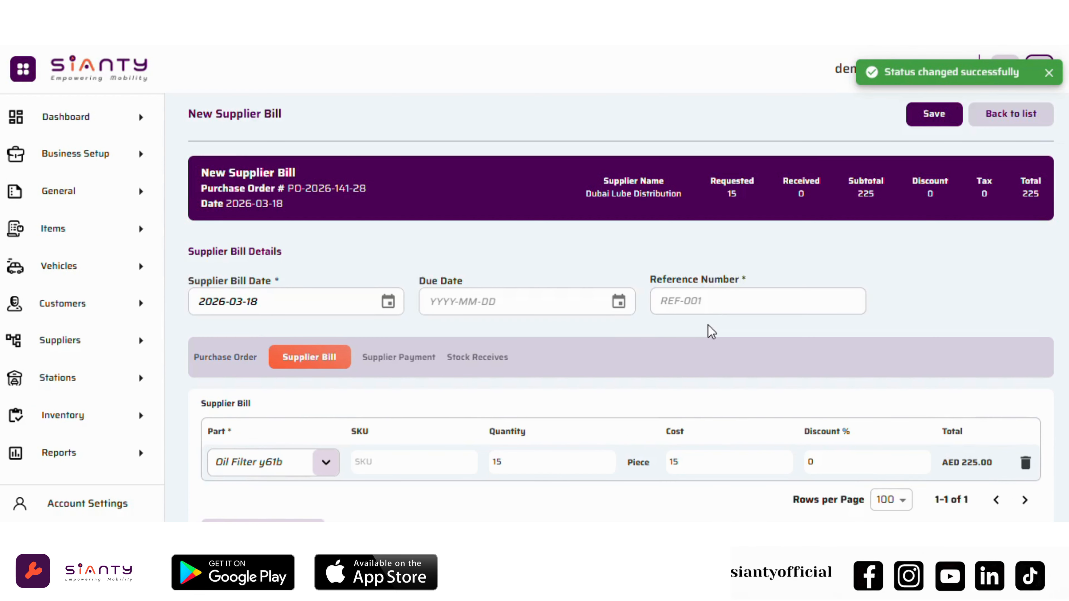
Step: Enter RF - 30 as the supplier bill's reference number and authorize the bill
scroll(707, 332, "down", 1)
left_click(715, 263)
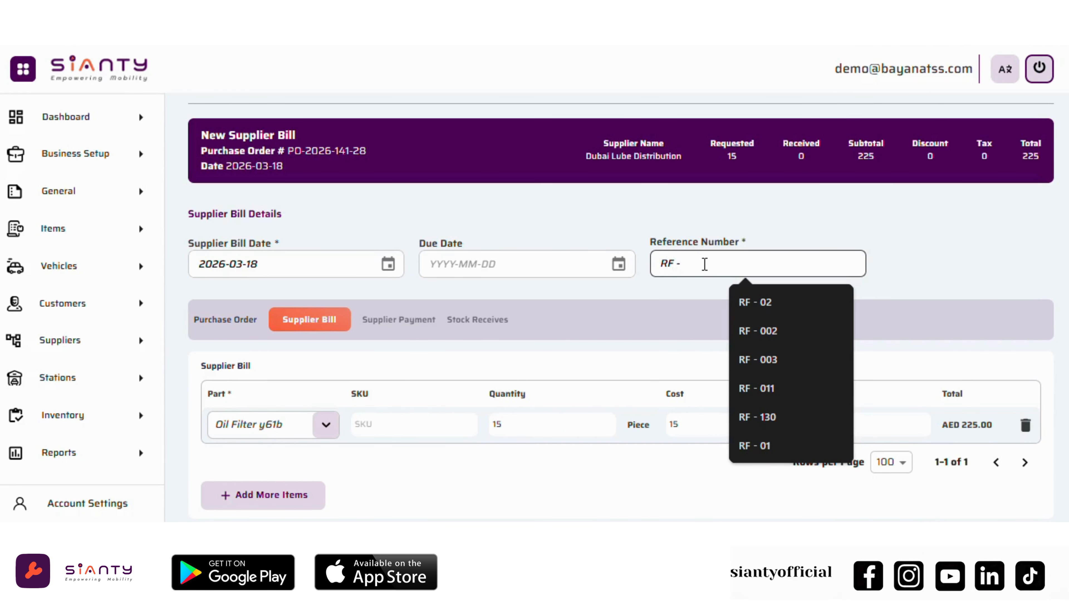
type("RF - 30")
scroll(704, 264, "down", 10)
left_click(887, 495)
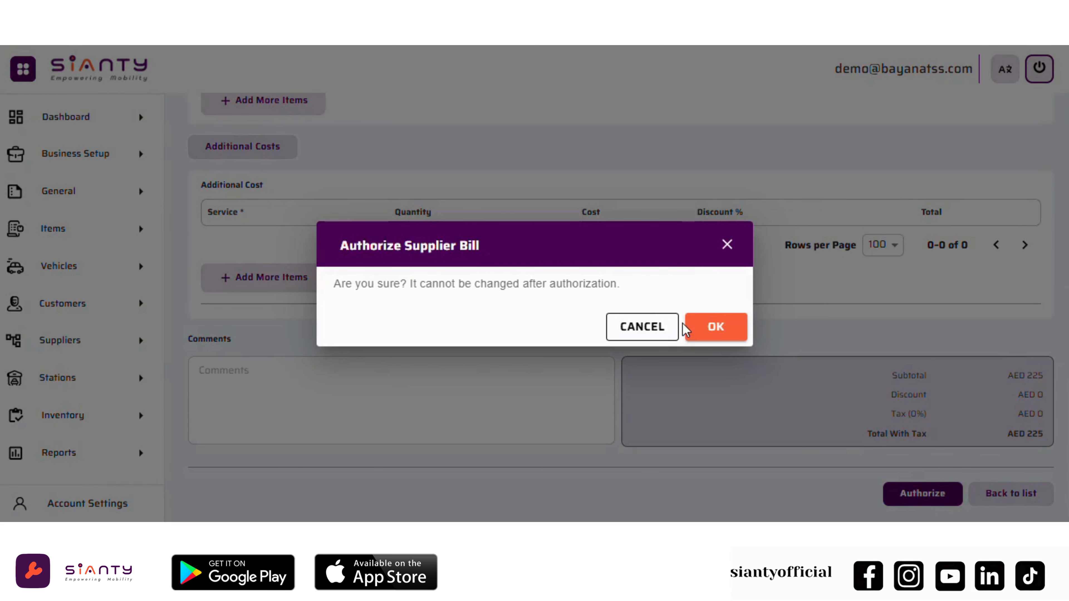
left_click(700, 333)
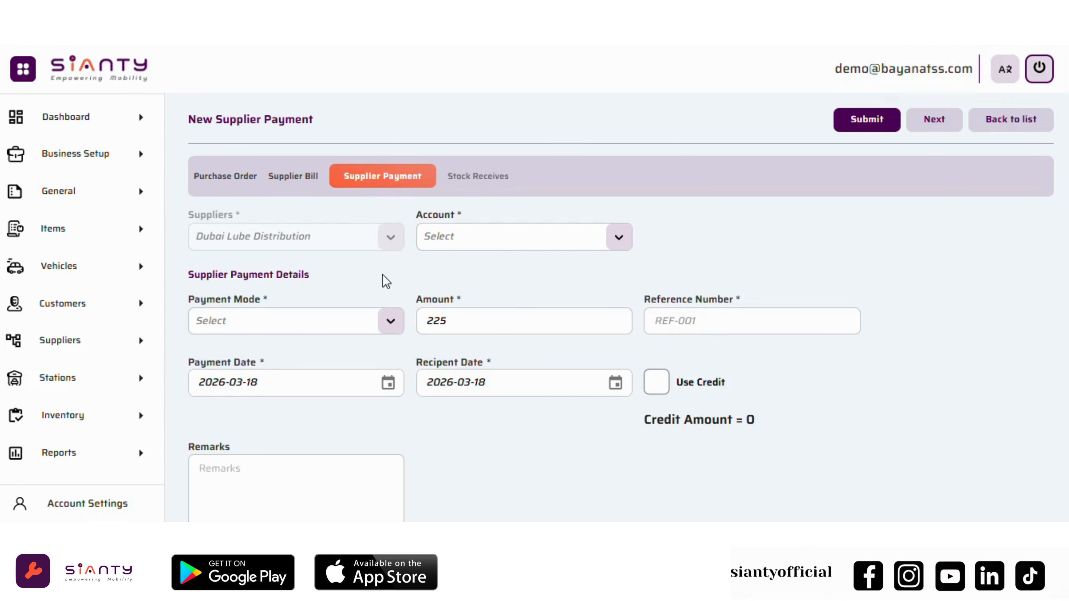
Step: Set the supplier payment's account to MBank and its payment mode to Bank Transfer
scroll(383, 281, "down", 2)
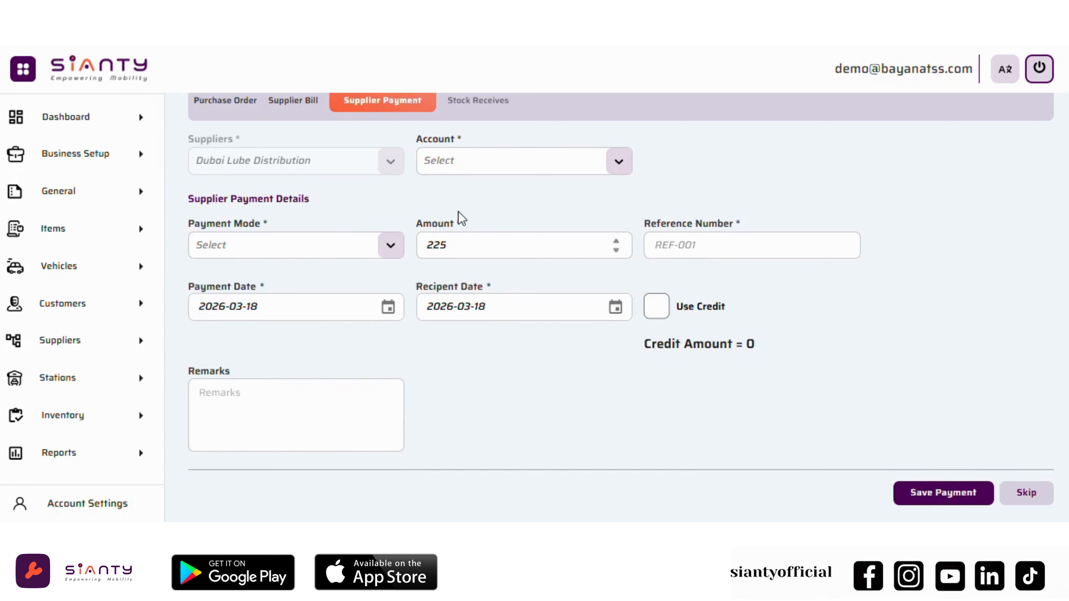
left_click(457, 169)
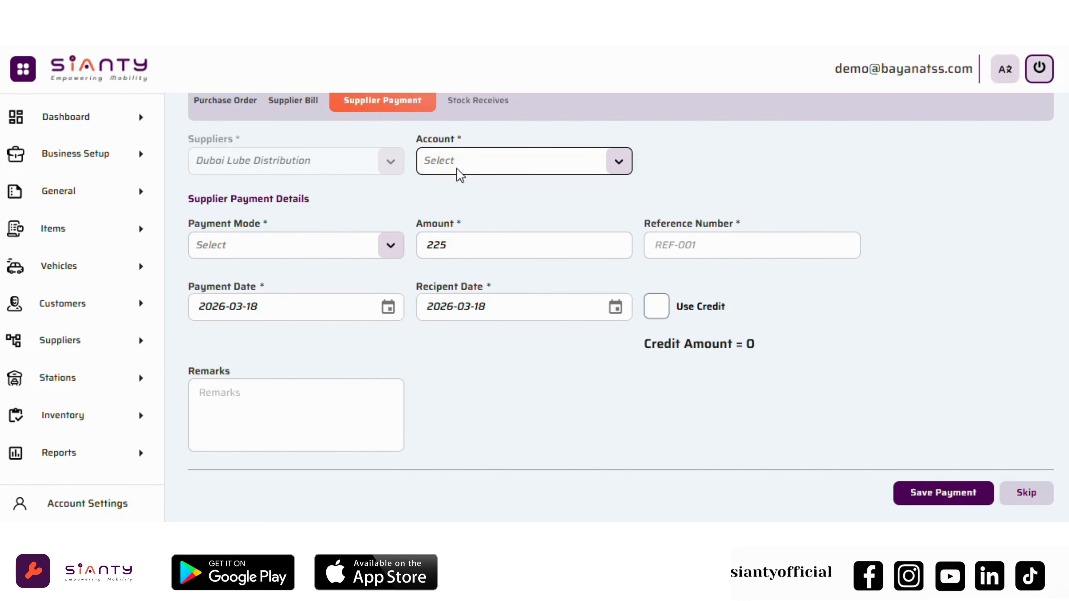
left_click(513, 252)
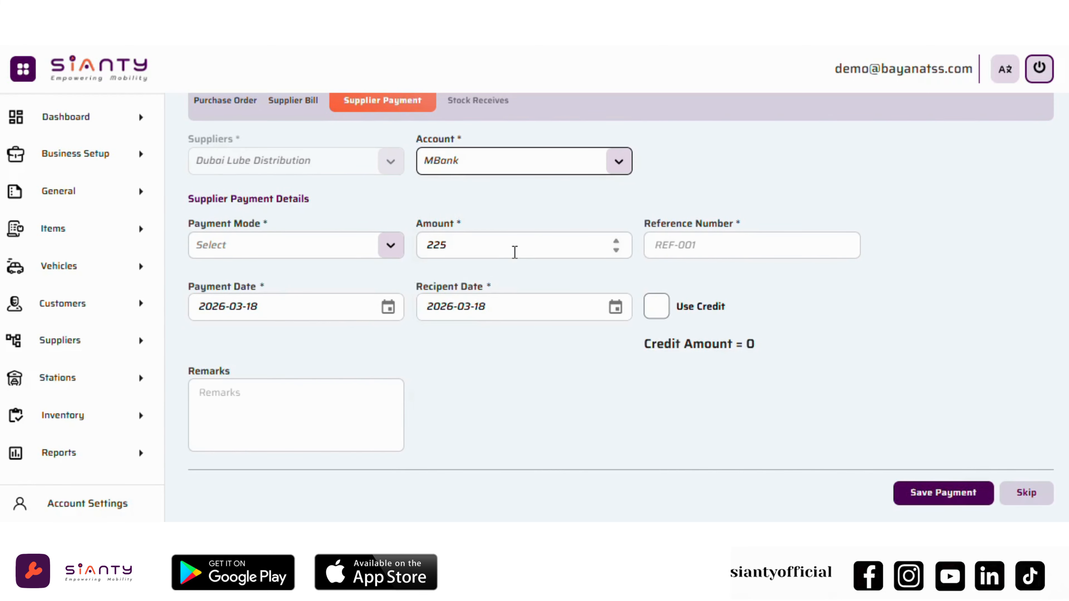
left_click(370, 246)
left_click(339, 353)
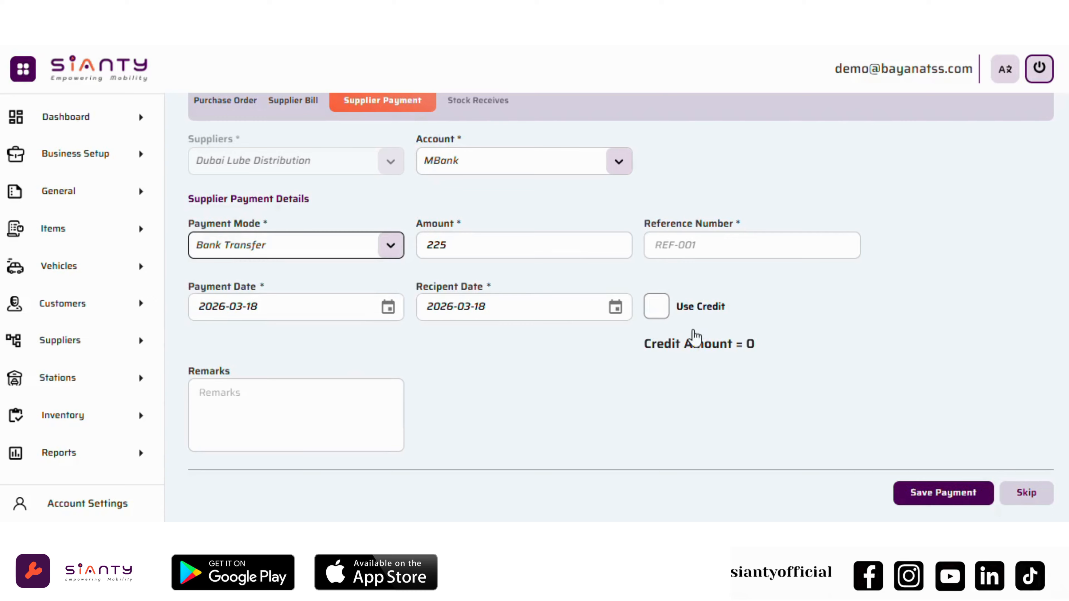
Step: Enter RF - 30 as the supplier payment's reference number and save the payment
left_click(714, 246)
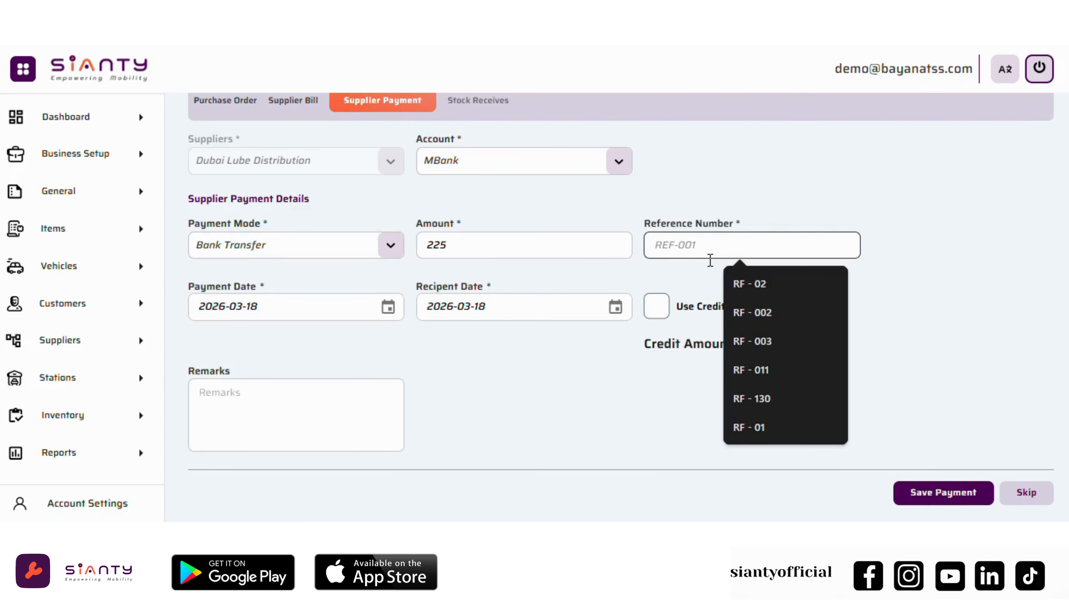
left_click(697, 361)
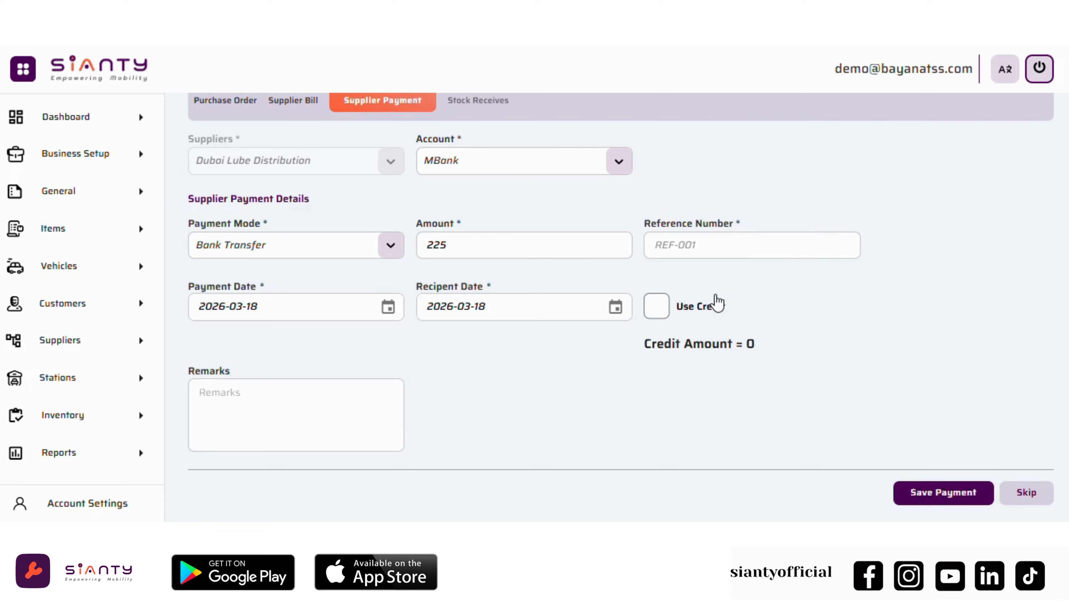
left_click(684, 249)
type("RF")
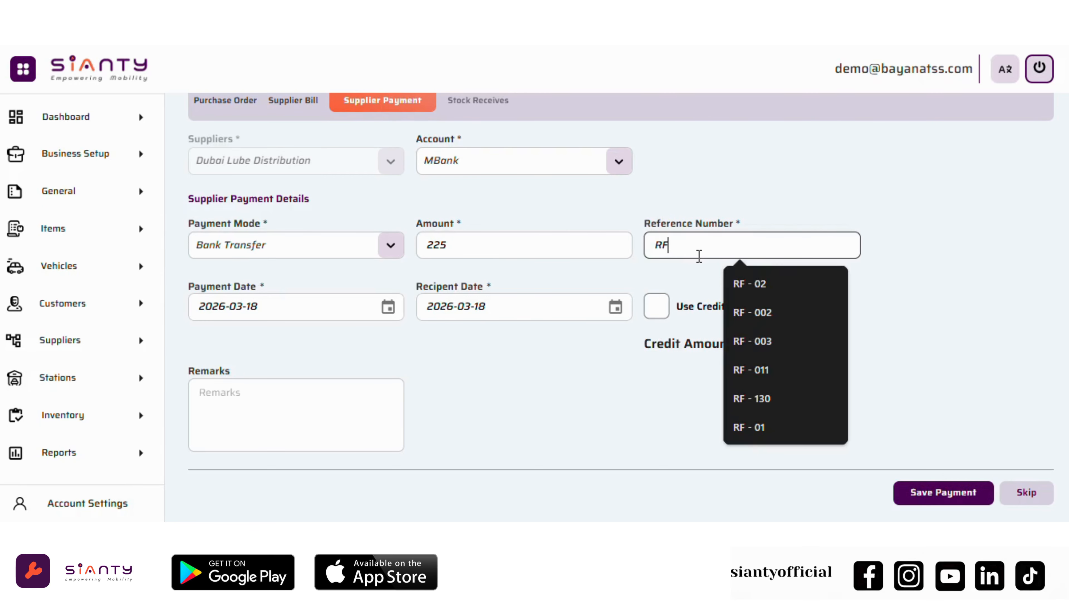
type(" - 30")
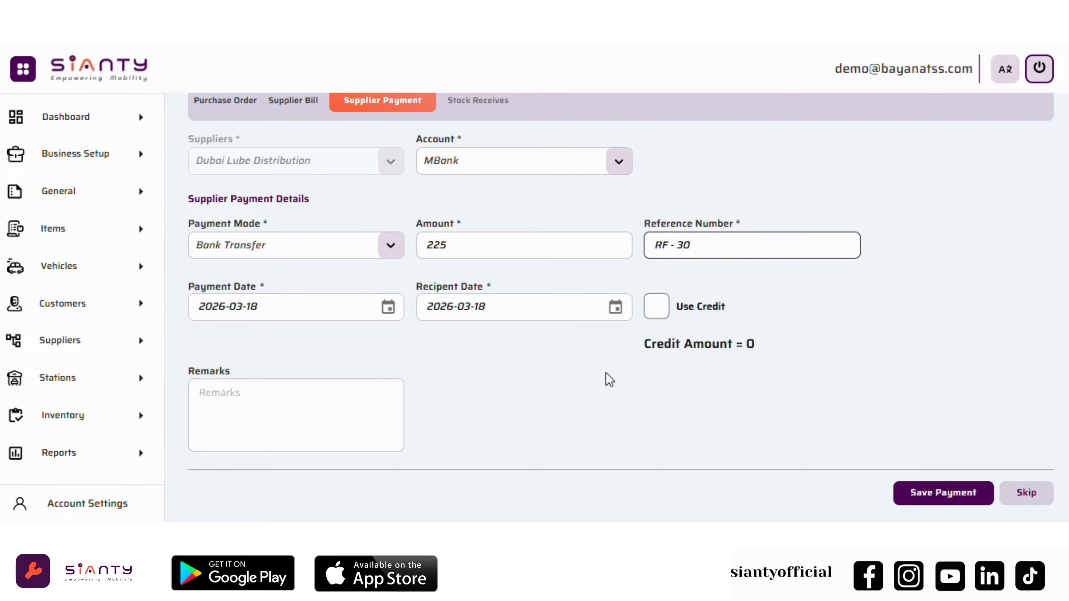
left_click(929, 498)
Step: Open the purchase order's stock receives stage and confirm receipt of the Oil Filter y61b stock
left_click(476, 273)
scroll(656, 358, "down", 2)
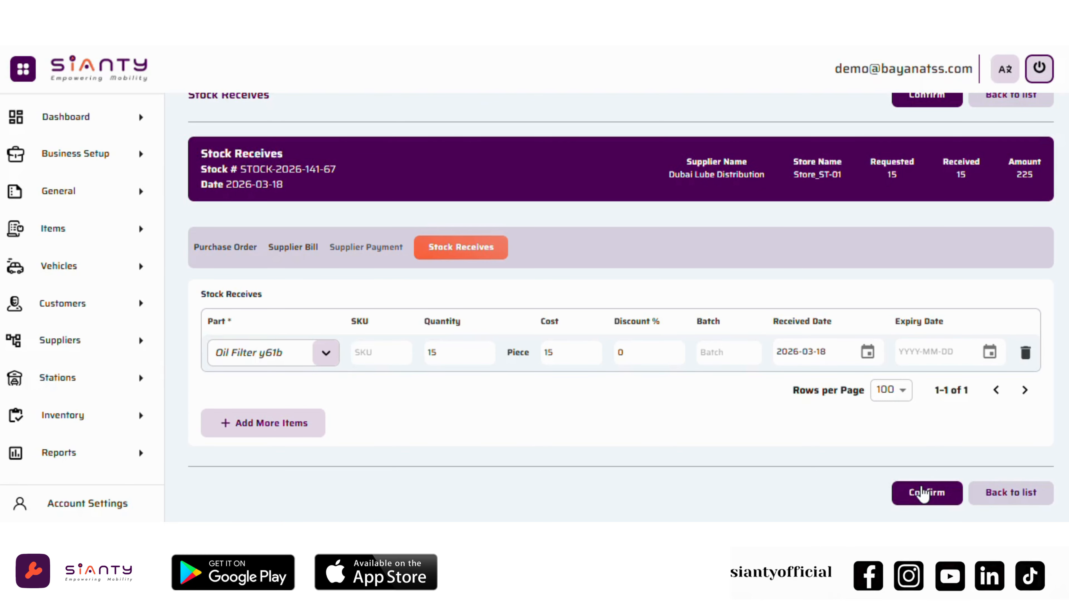
left_click(923, 493)
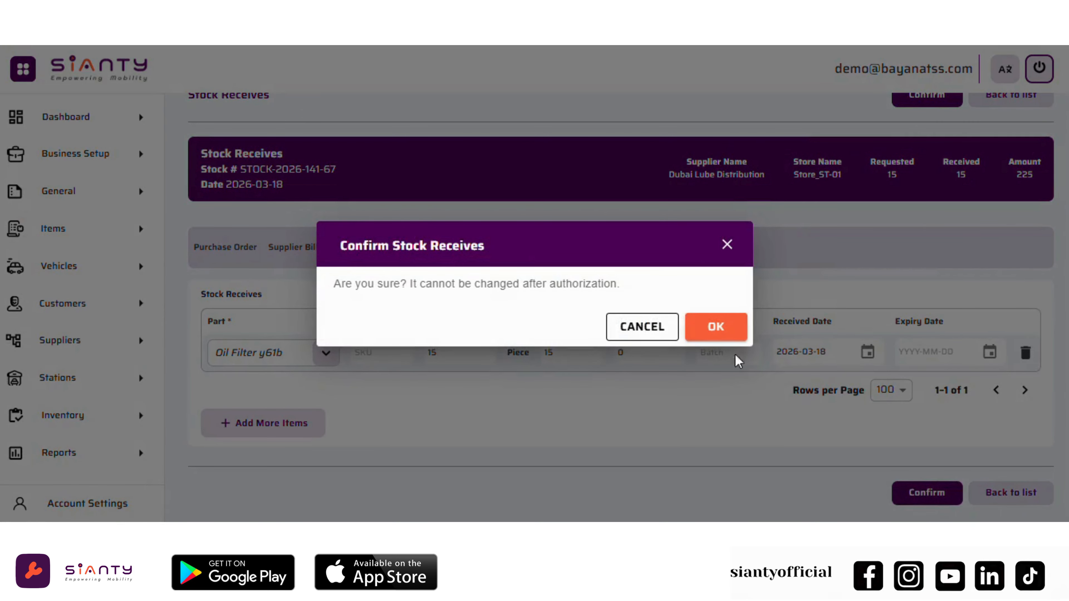
left_click(707, 328)
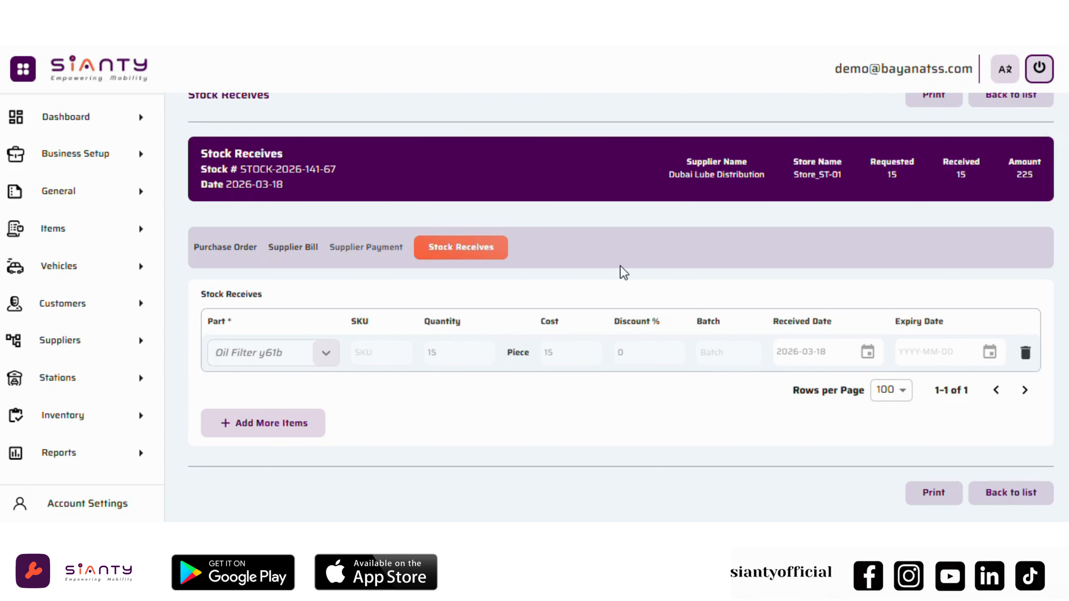
scroll(673, 278, "up", 1)
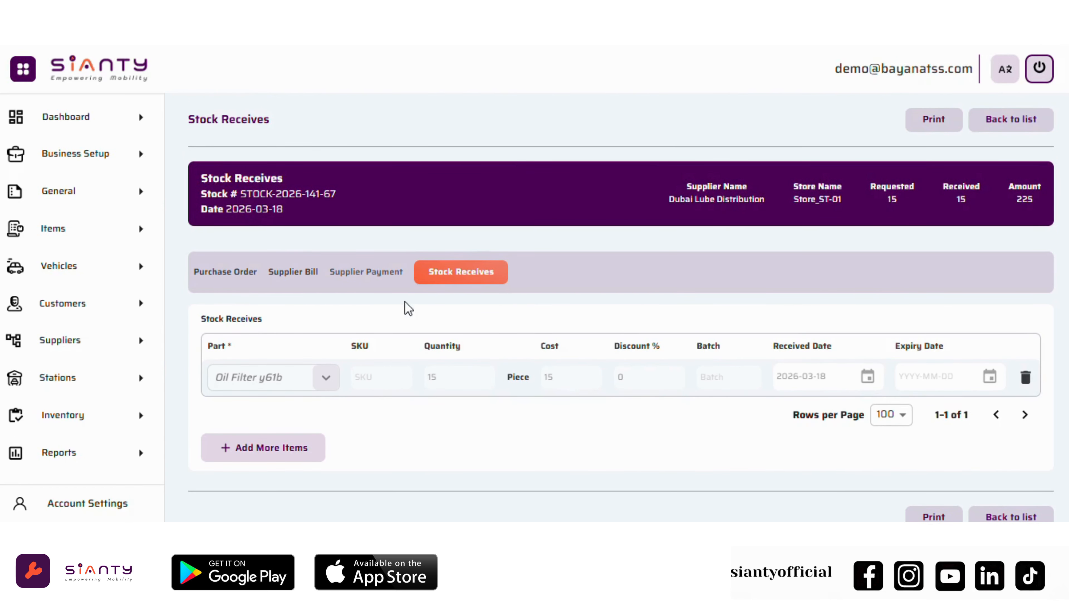
Step: Open the inventory stock level list and show the stores available for filtering
left_click(115, 421)
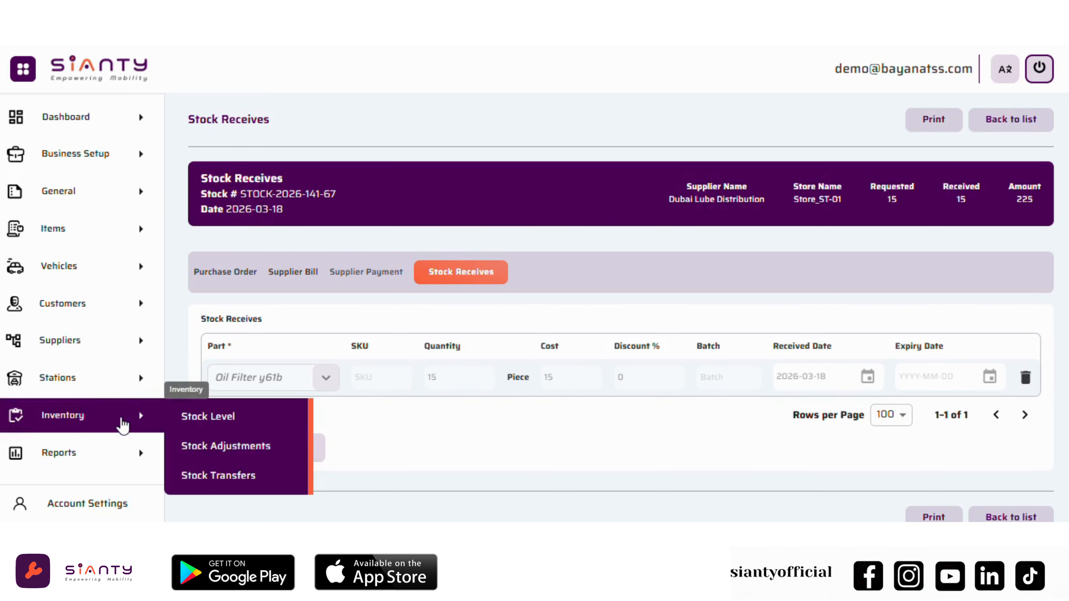
left_click(251, 419)
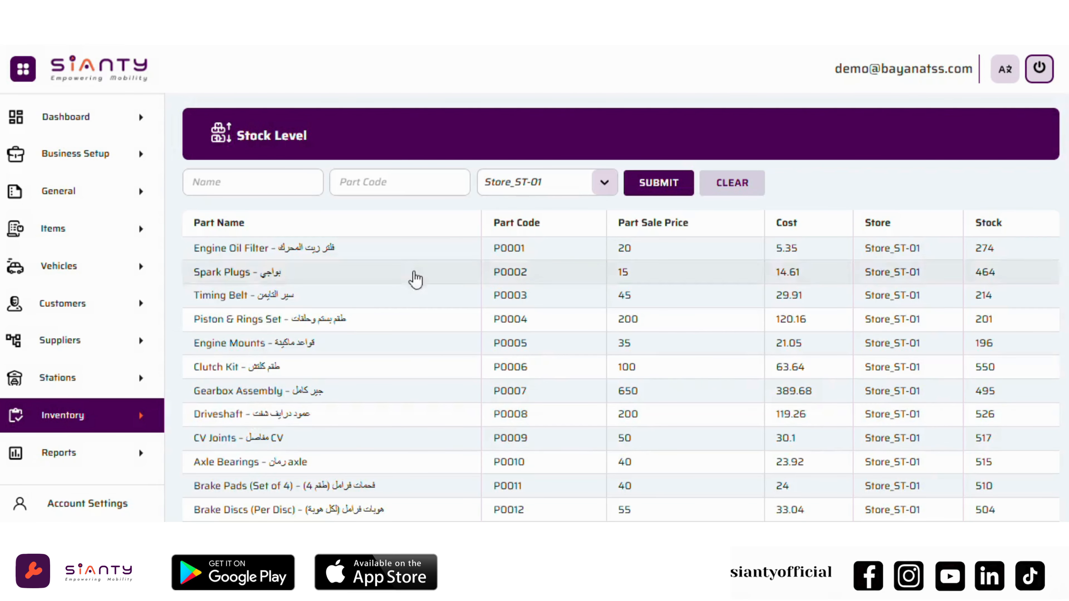
left_click(545, 190)
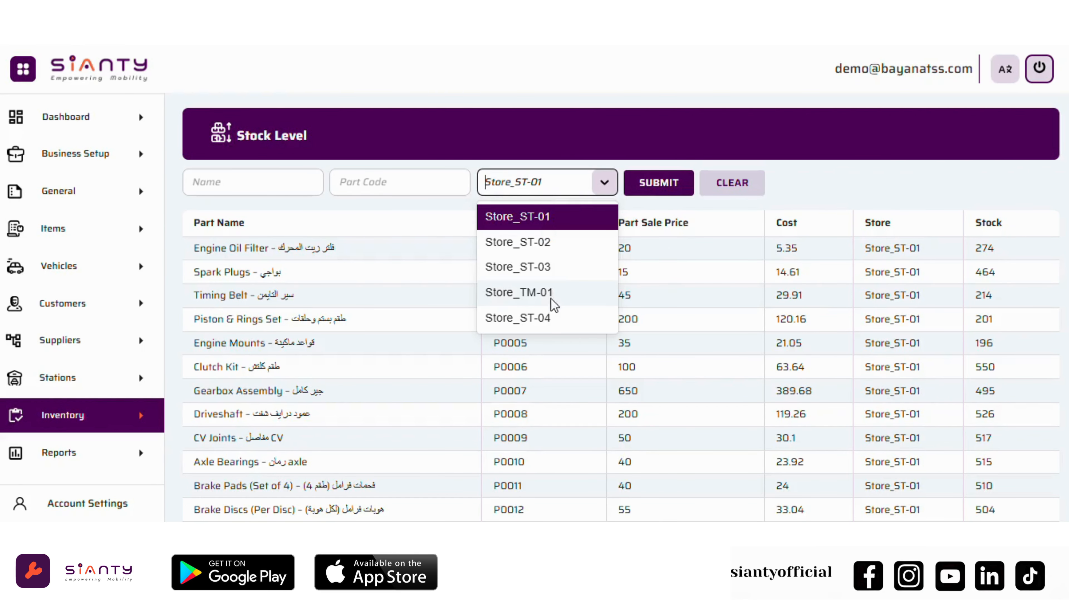